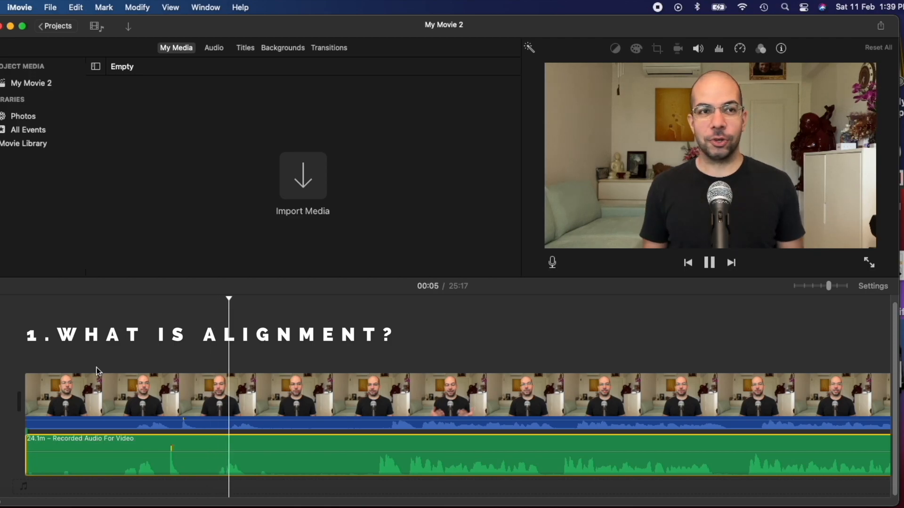
Move the Recorded Audio For Video clip forward in time until its clap peak lines up with the clap in the camera audio
key(space)
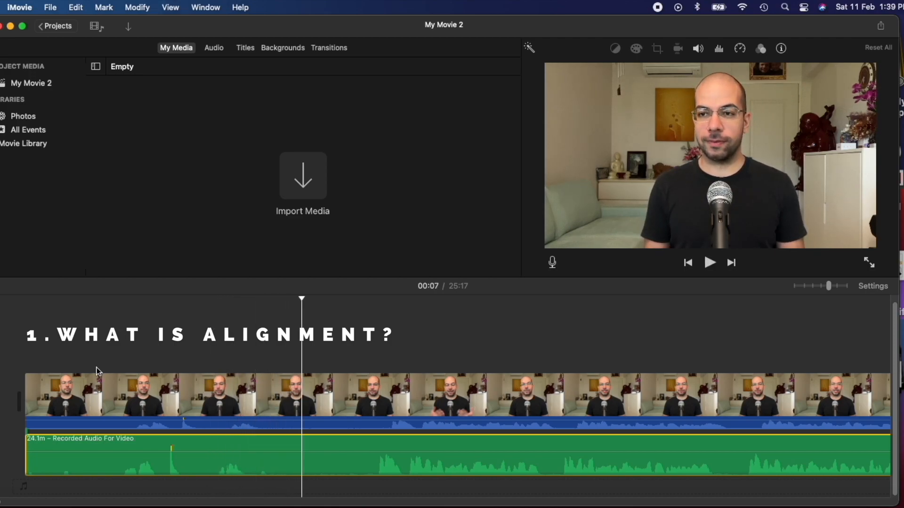
drag(196, 444, 200, 444)
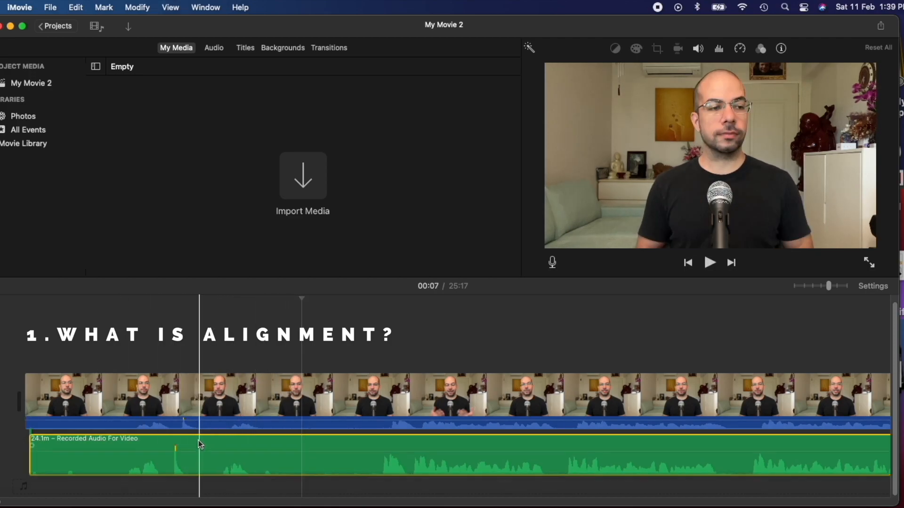
drag(828, 286, 854, 298)
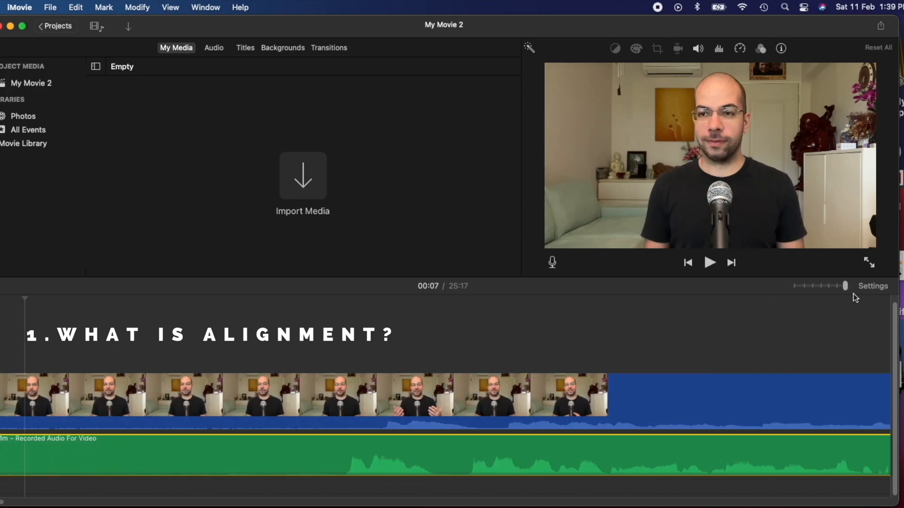
scroll(407, 367, left, 15)
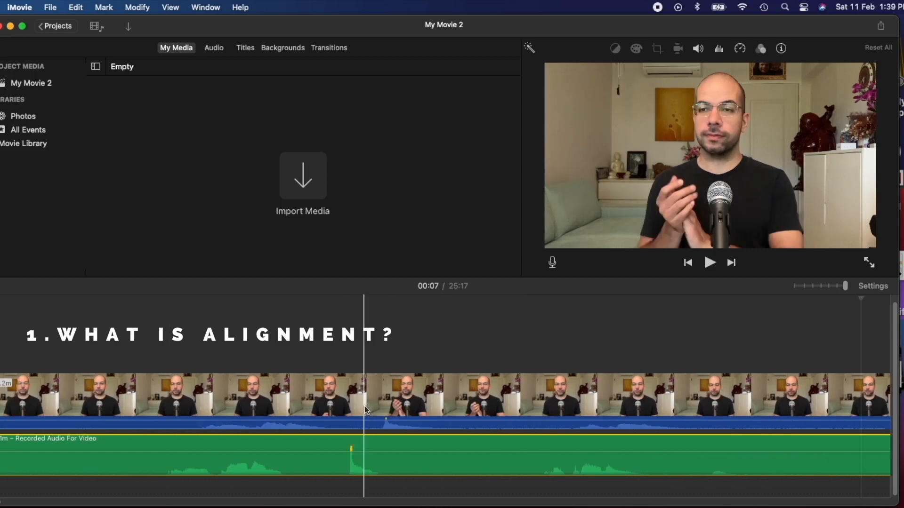
drag(377, 442, 410, 444)
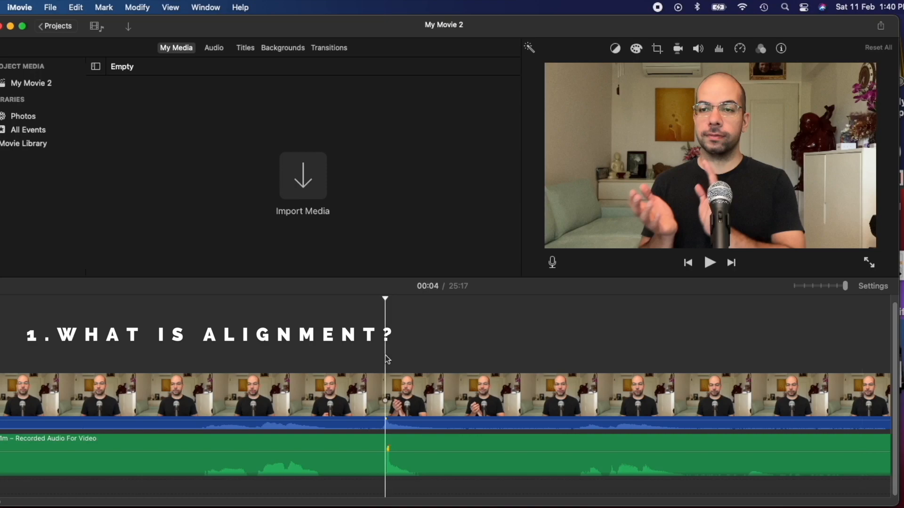
Try the recorded audio clip slightly ahead of the camera clap, play it back, and return it to the aligned position
drag(408, 443, 402, 439)
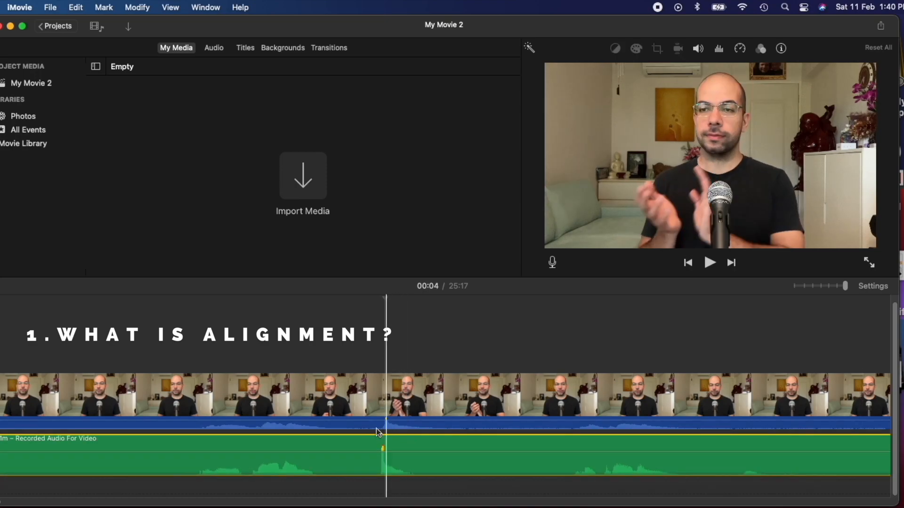
key(space)
key(space)
click(396, 443)
click(385, 443)
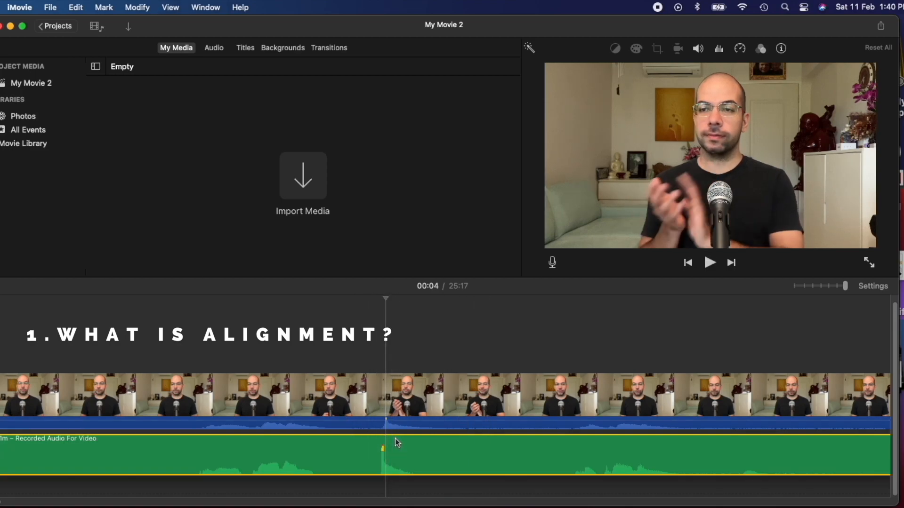
drag(397, 440, 403, 439)
key(space)
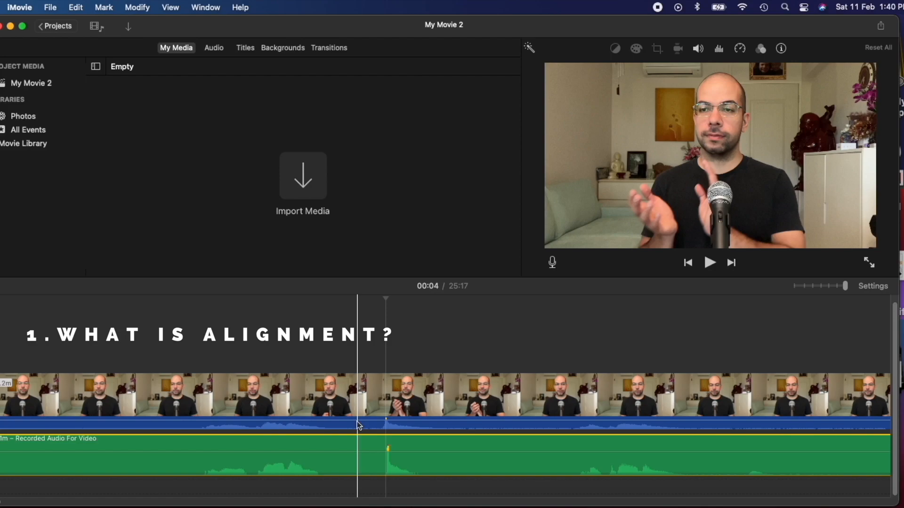
key(space)
Compare the sync again by nudging the recorded audio ahead of the clap, playing it, and moving it back into line
drag(404, 445, 398, 444)
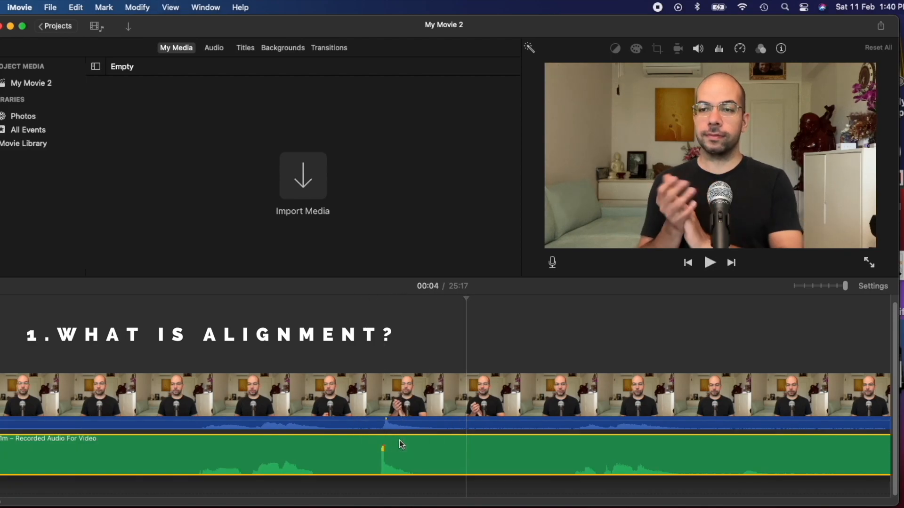
key(space)
key(space)
drag(399, 440, 406, 444)
key(space)
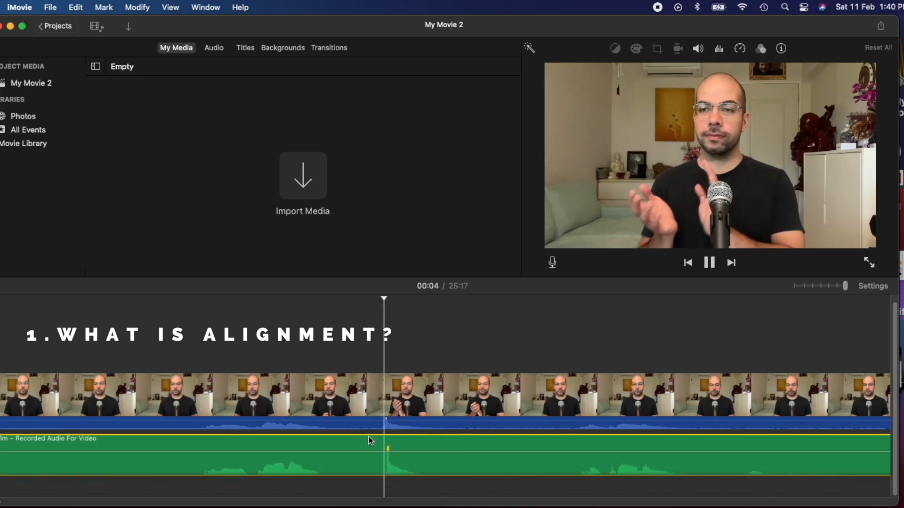
key(space)
Fine-tune the recorded audio clip's position against the camera clap, checking each placement by playback
drag(402, 440, 406, 440)
key(space)
key(space)
drag(420, 445, 419, 445)
key(space)
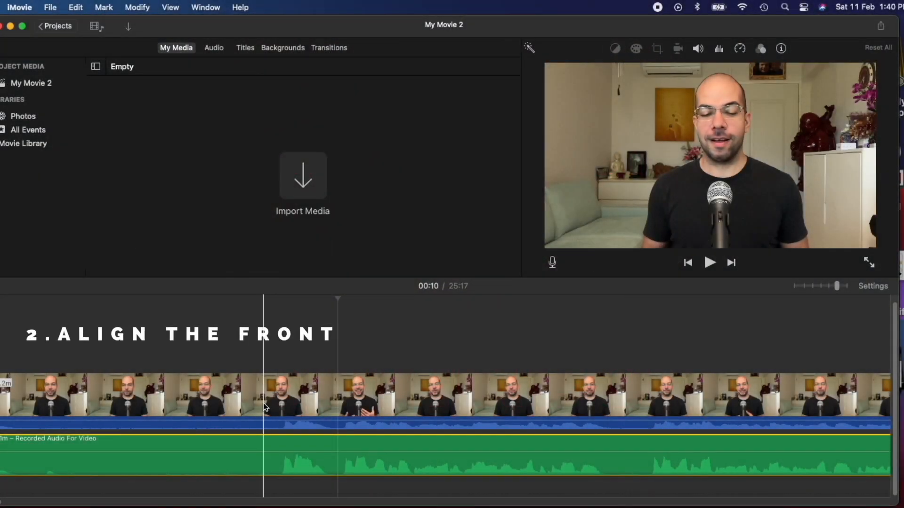
Split the video and recorded audio together just before the first spoken words after the clap, and delete the opening section
click(263, 403)
key(super+a)
key(super+b)
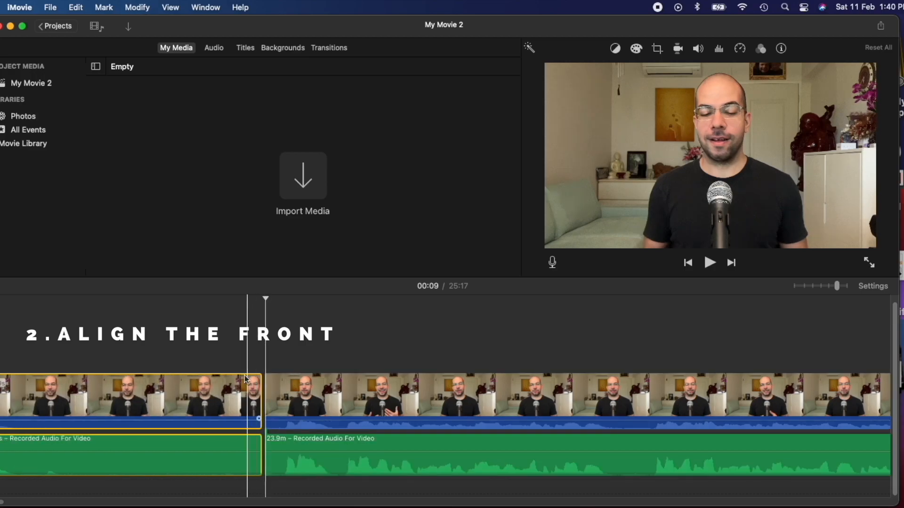
key(Delete)
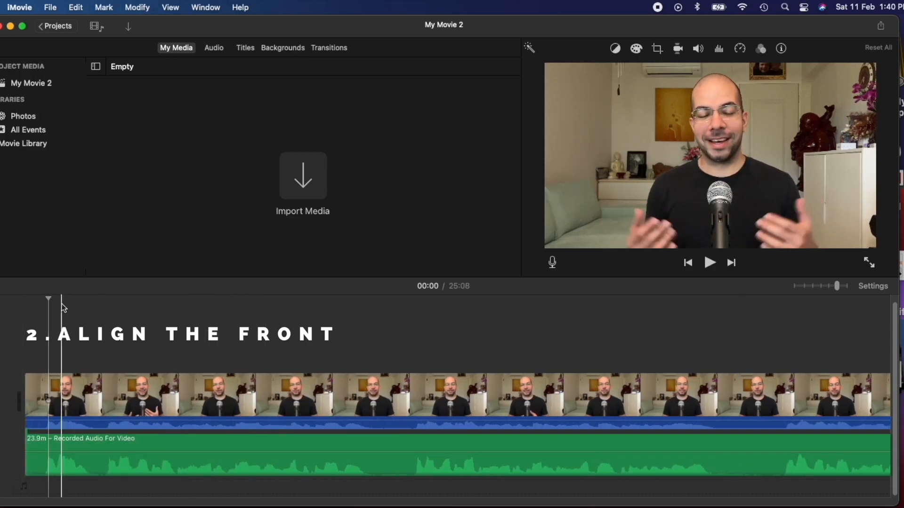
Try the recorded audio slightly behind the camera audio at the project's start, play it back, and move it back to the beginning
drag(836, 286, 862, 288)
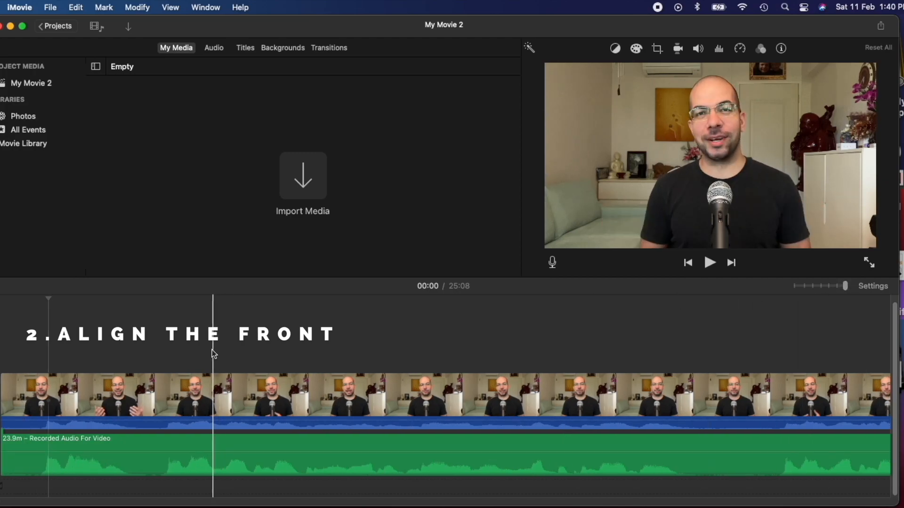
scroll(212, 349, left, 3)
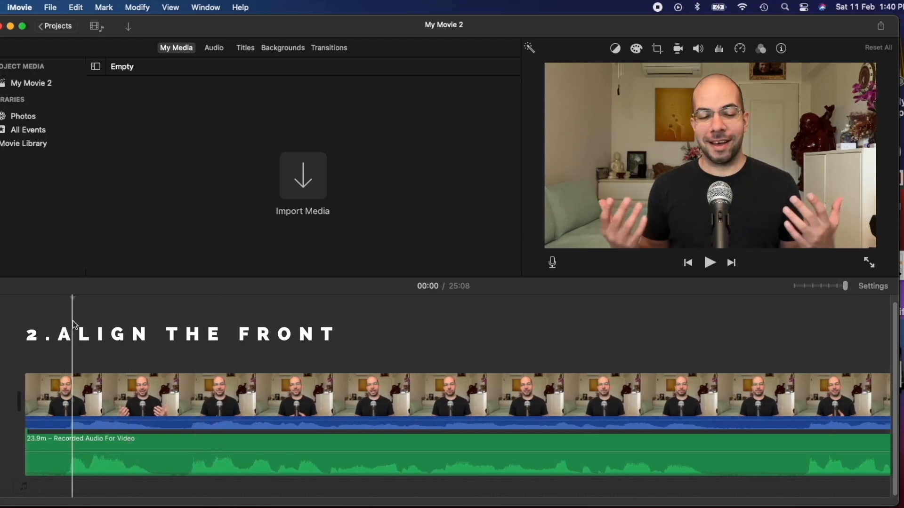
key(space)
key(space)
click(72, 335)
click(104, 442)
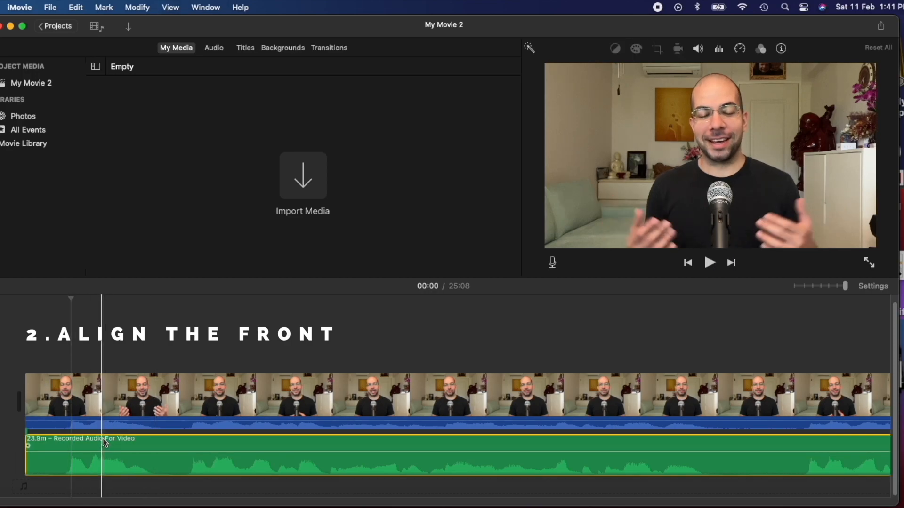
drag(104, 442, 110, 442)
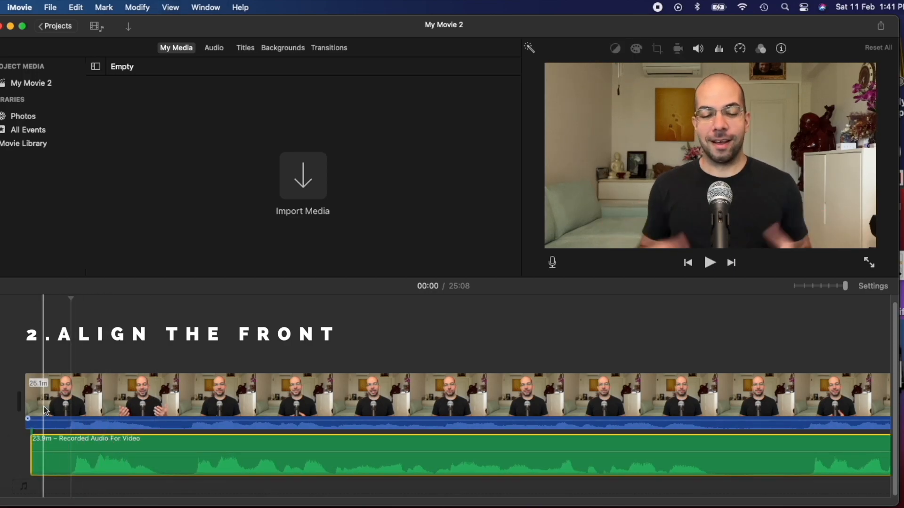
key(space)
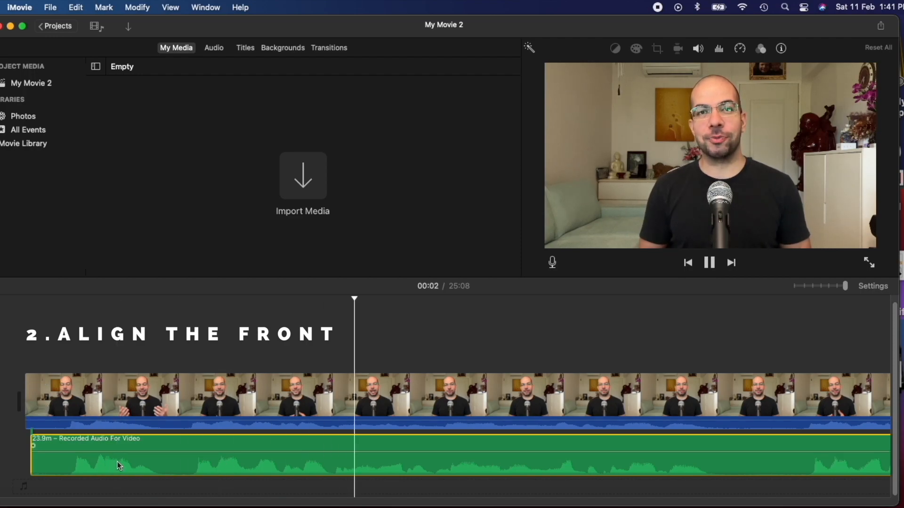
key(space)
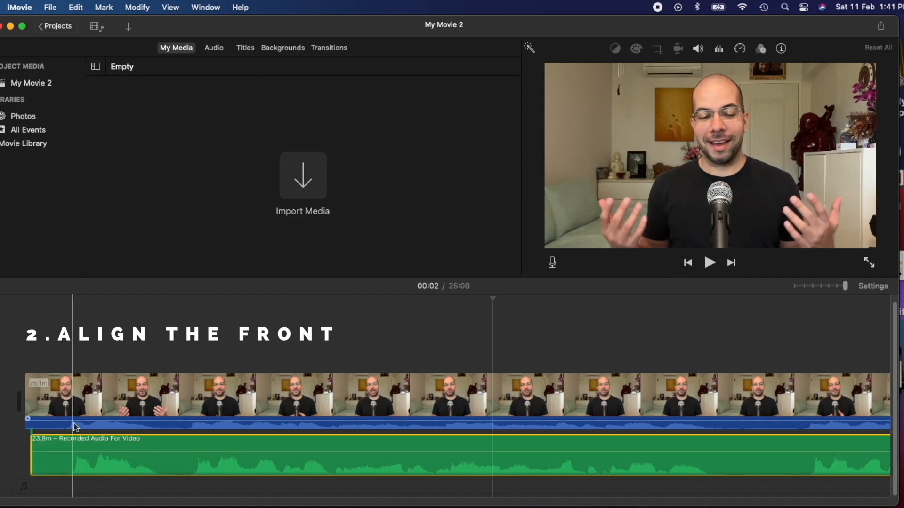
drag(100, 444, 94, 446)
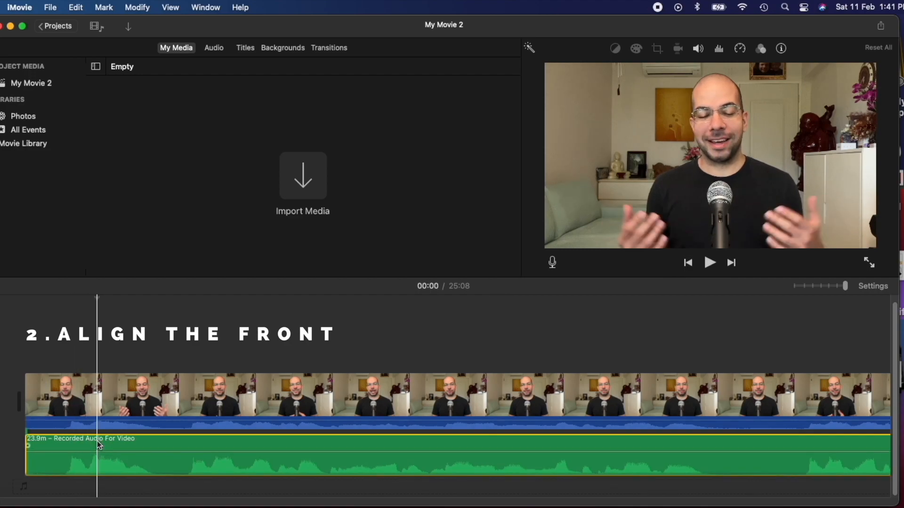
Trim the start of the recorded audio clip and nudge it until its first words match the camera audio, checking by playback
drag(27, 468, 42, 469)
drag(136, 445, 131, 446)
key(space)
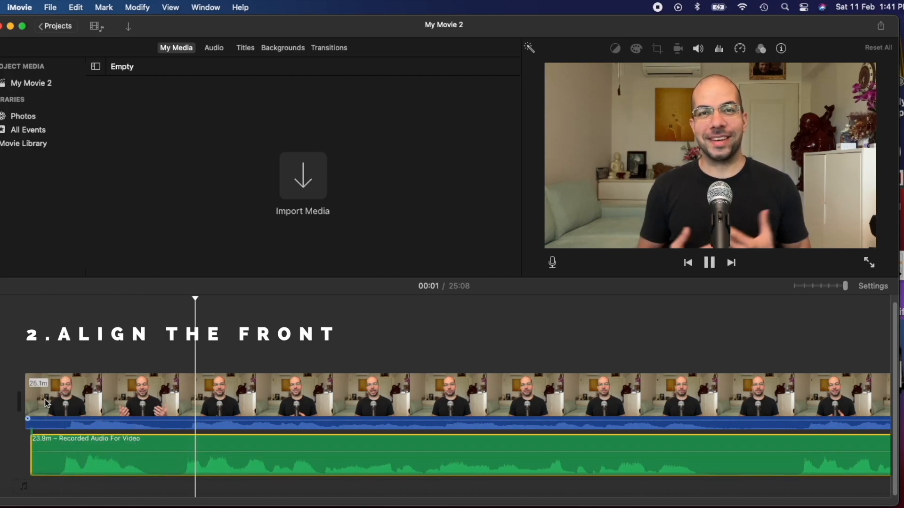
key(space)
click(72, 422)
drag(83, 442, 89, 442)
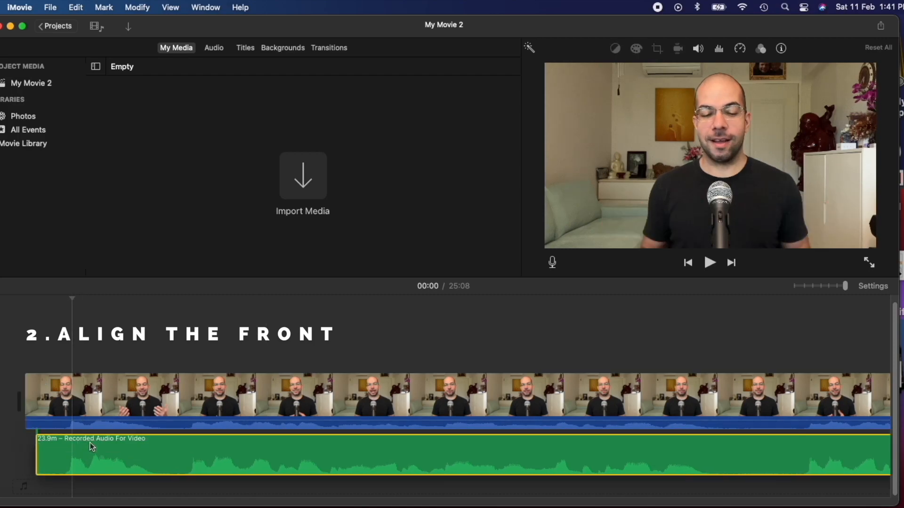
key(space)
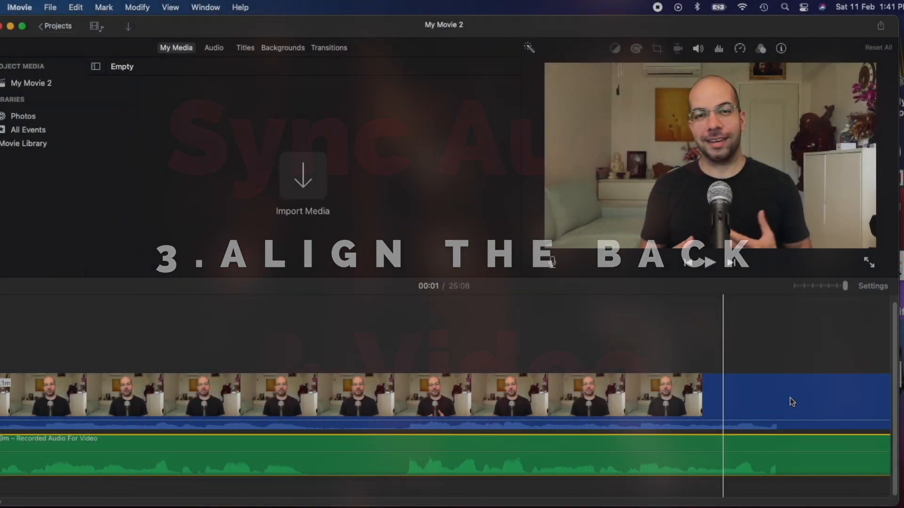
Play the end of the project and compare the final peaks of the camera audio and the recorded audio
drag(846, 286, 793, 288)
scroll(279, 378, left, 10)
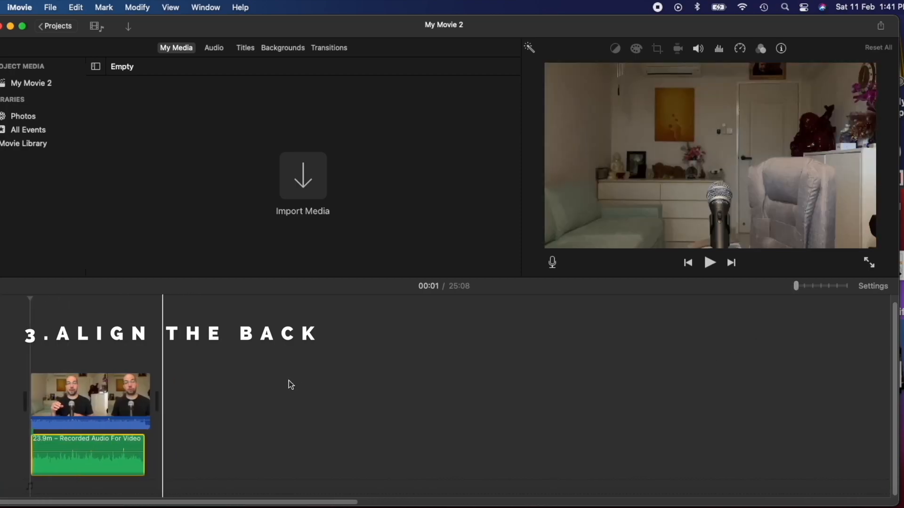
click(133, 364)
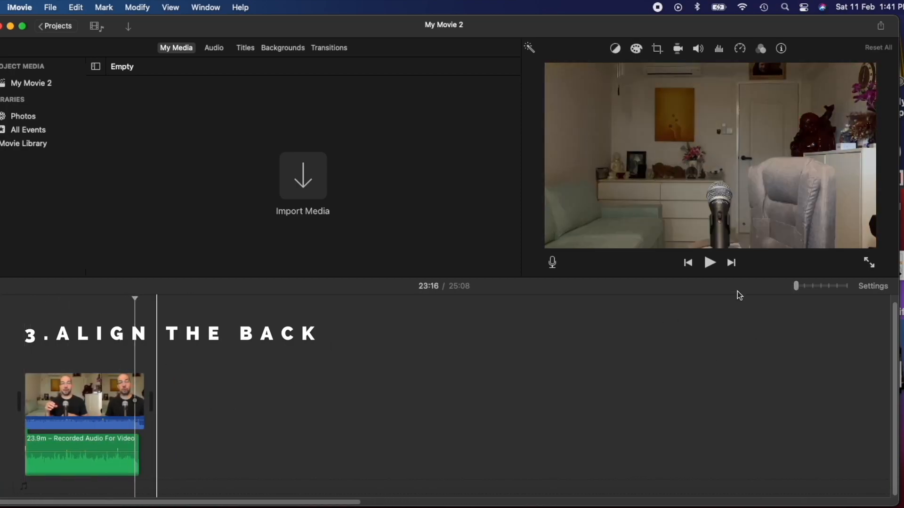
drag(796, 286, 812, 286)
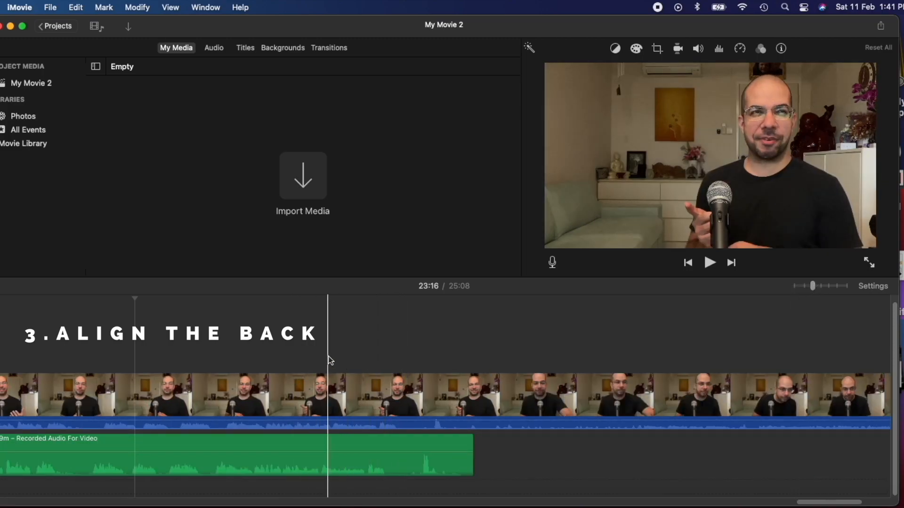
key(space)
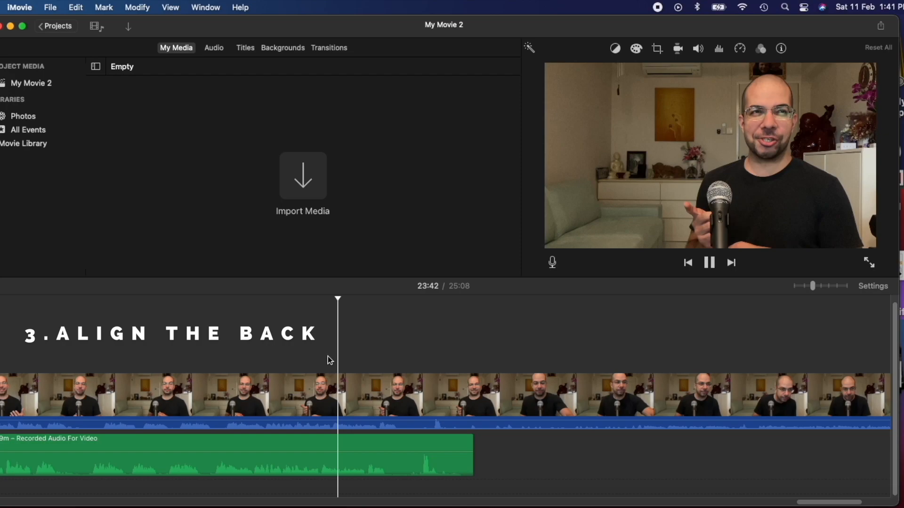
click(431, 377)
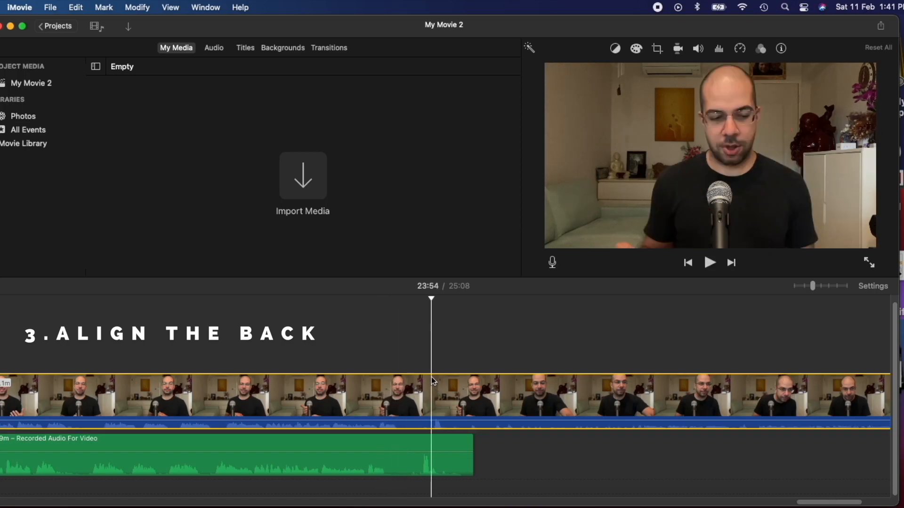
key(space)
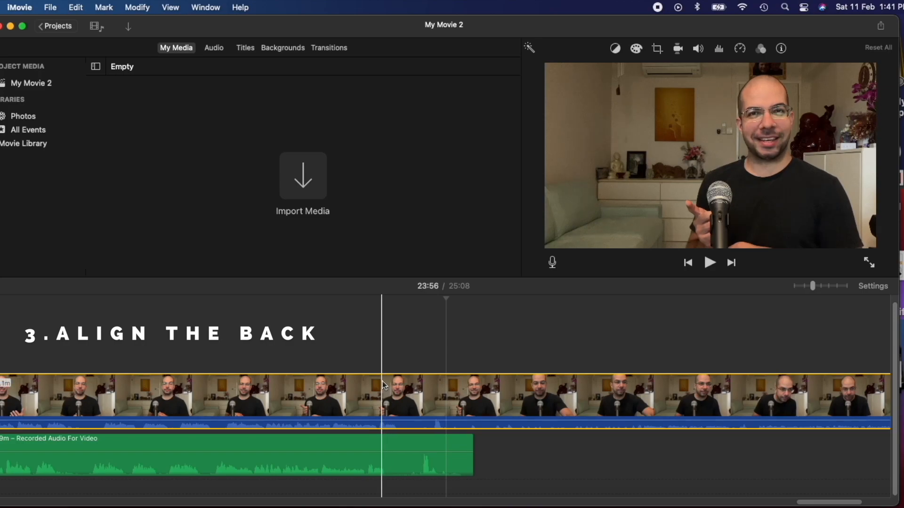
click(384, 441)
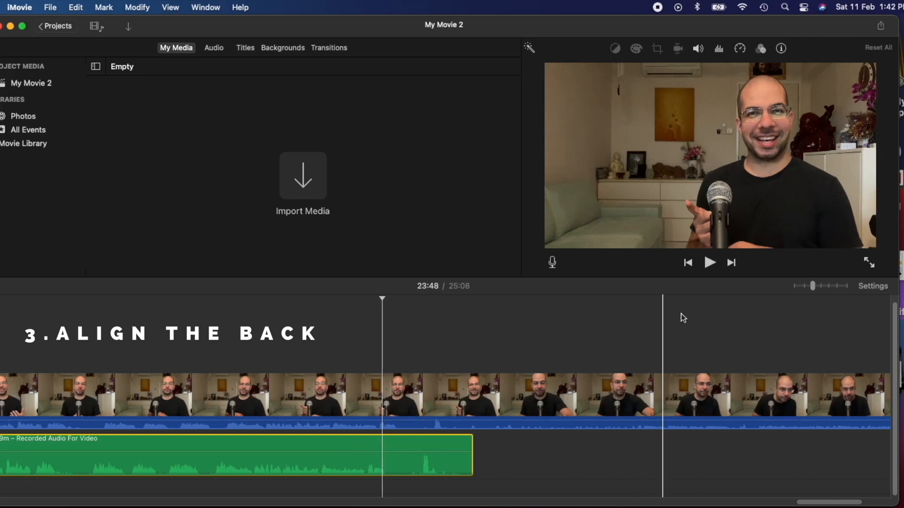
Zoom the timeline in on the ending and increase the clip size in the project settings
drag(814, 286, 846, 287)
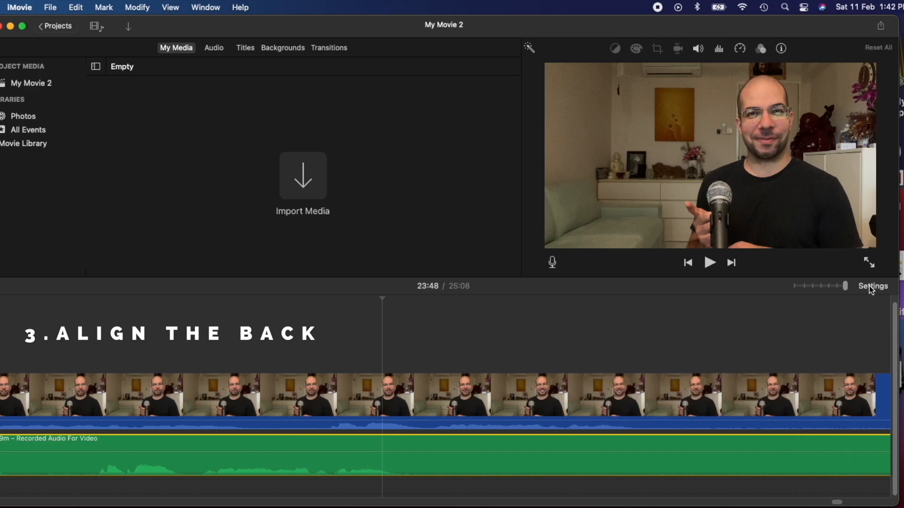
click(869, 286)
drag(767, 426, 777, 423)
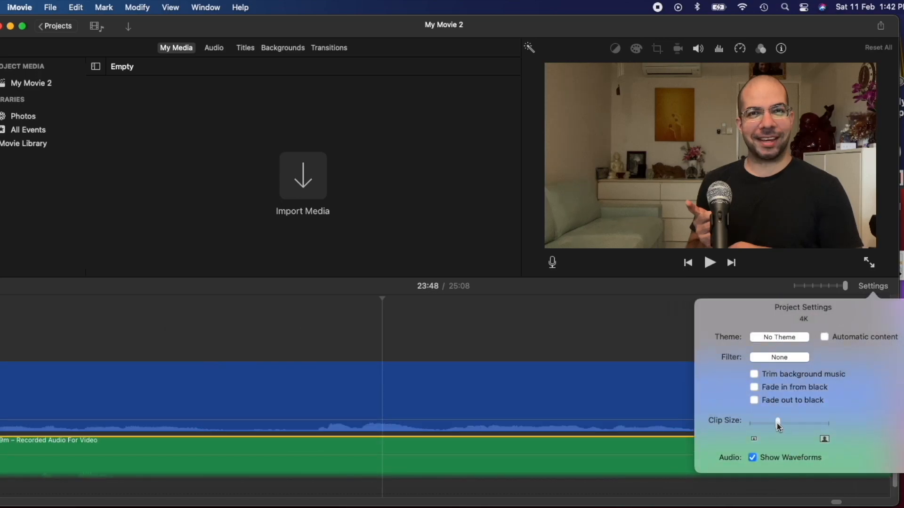
click(867, 287)
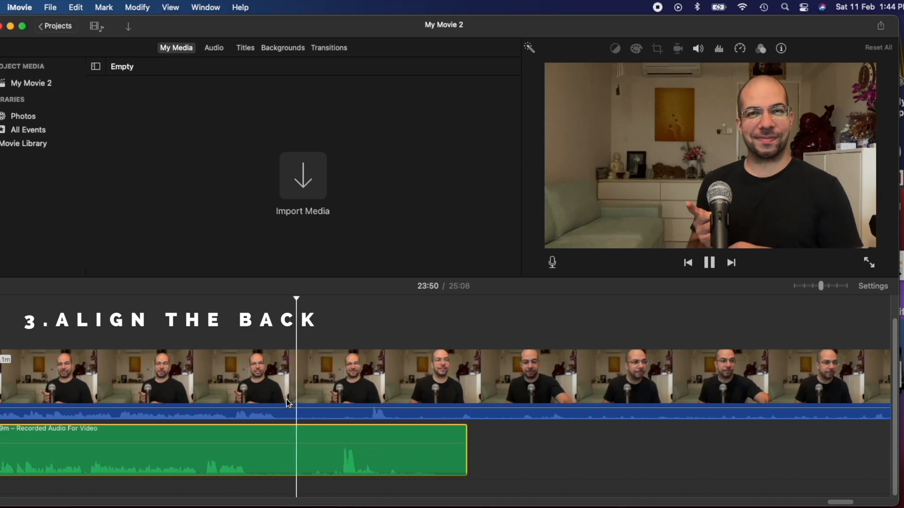
Split the camera video and the recorded audio together at 23:51, just after the final words
key(space)
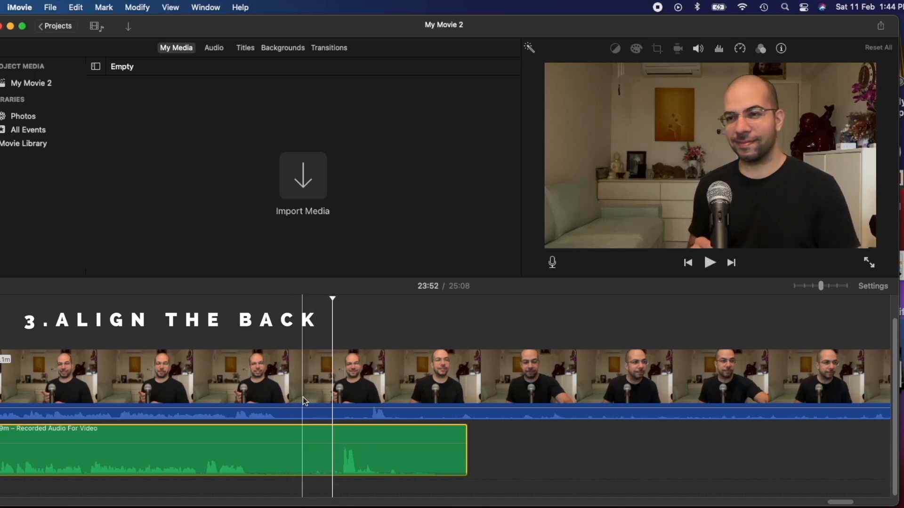
click(326, 397)
key(space)
key(space)
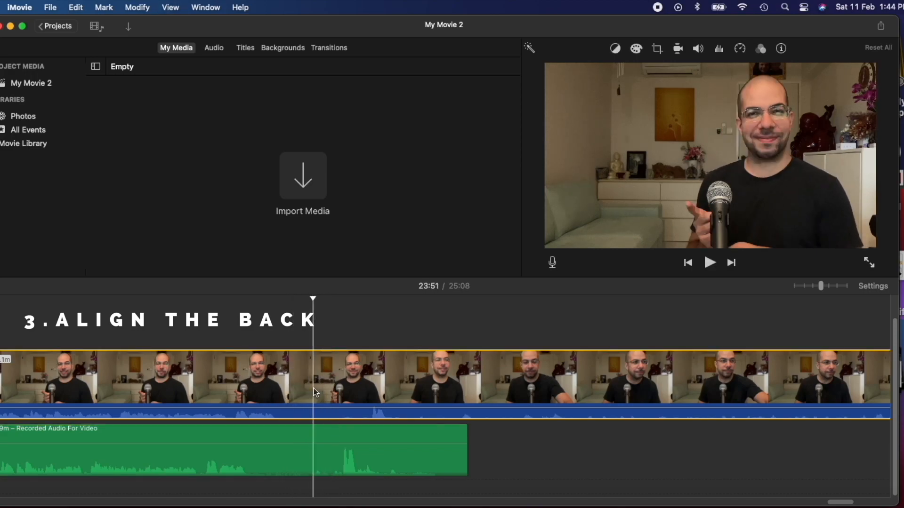
key(super+a)
key(super+b)
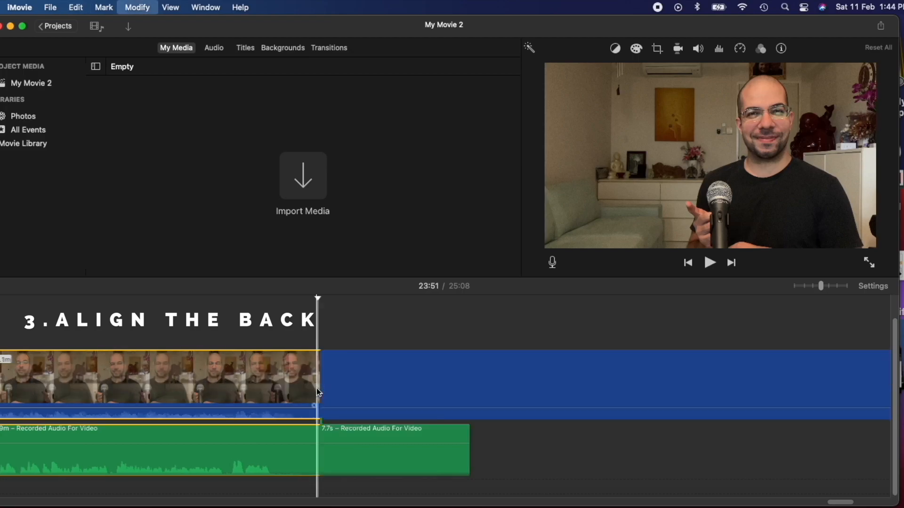
Play the section after the split and delete the leftover footage and audio following it
scroll(363, 348, right, 1)
key(space)
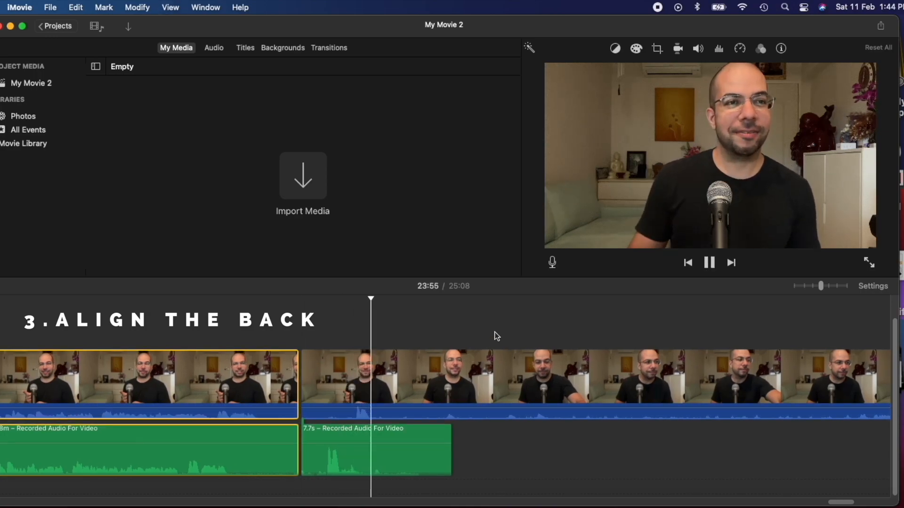
click(453, 314)
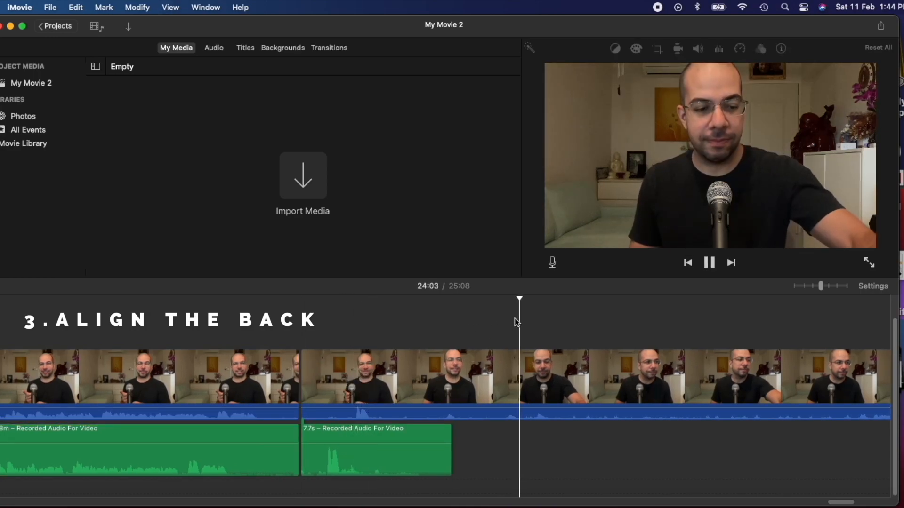
key(space)
click(479, 393)
key(Delete)
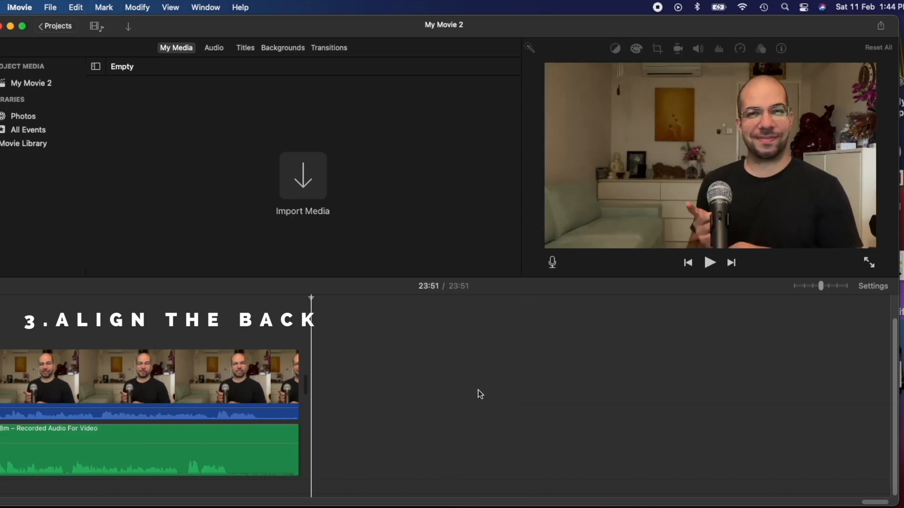
Show the speed editor on the recorded audio clip and slightly adjust the clip's length with its speed handle
scroll(394, 416, left, 4)
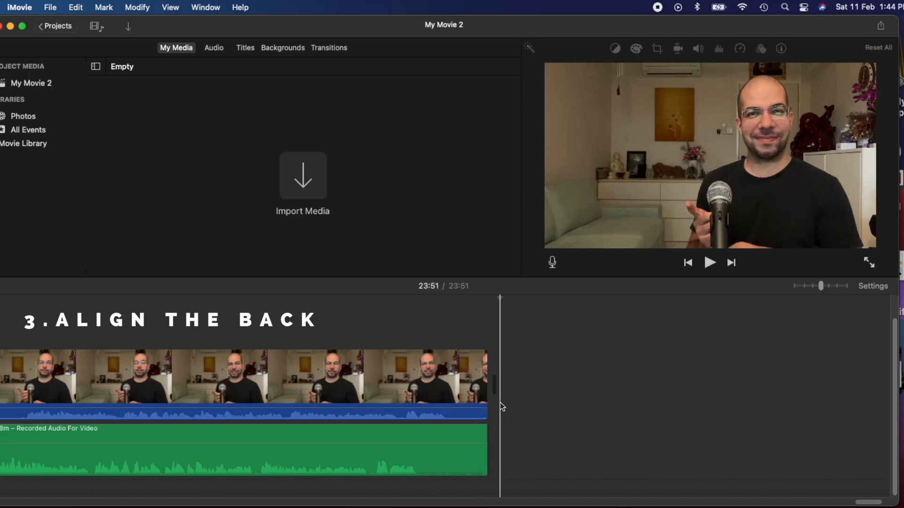
key(space)
click(467, 435)
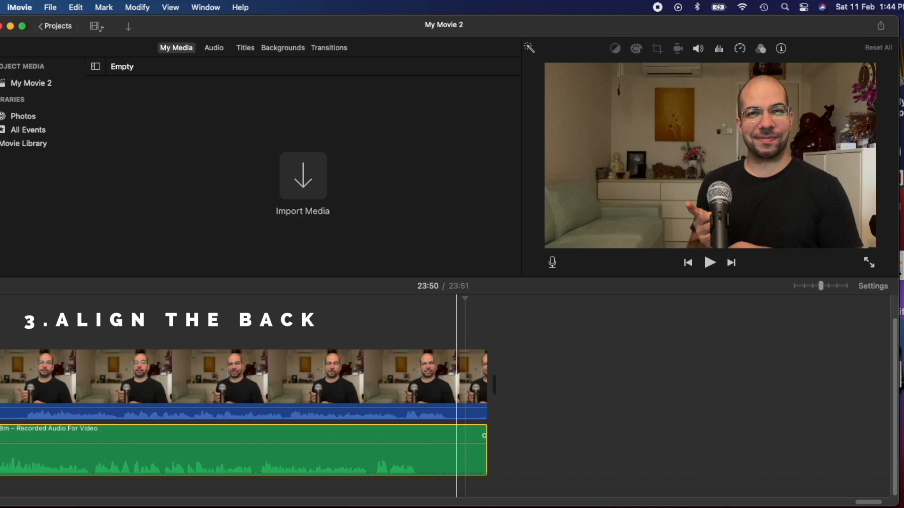
right_click(458, 434)
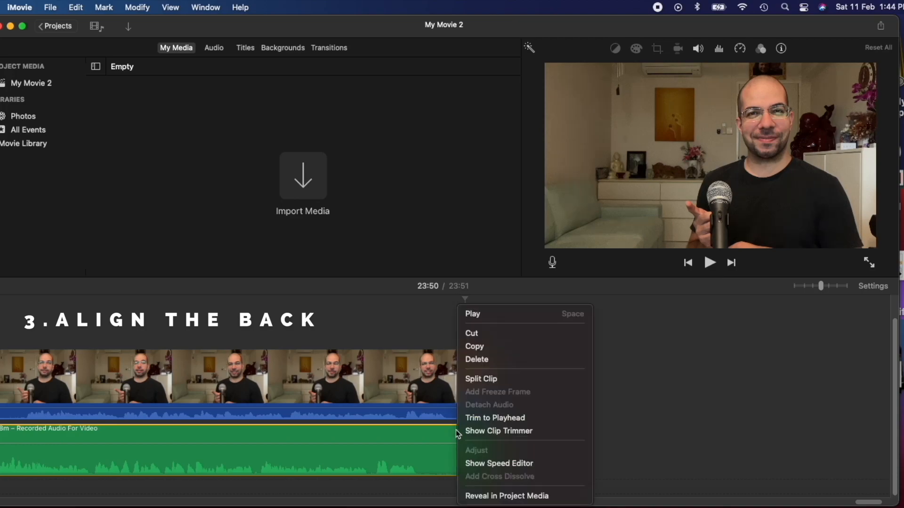
click(498, 463)
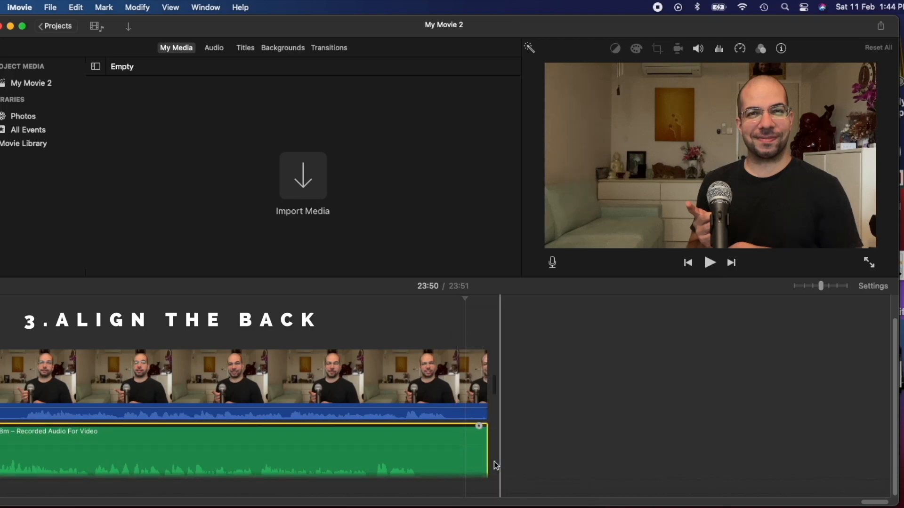
mouse_move(478, 425)
mouse_down()
mouse_move(462, 427)
mouse_move(477, 426)
mouse_up()
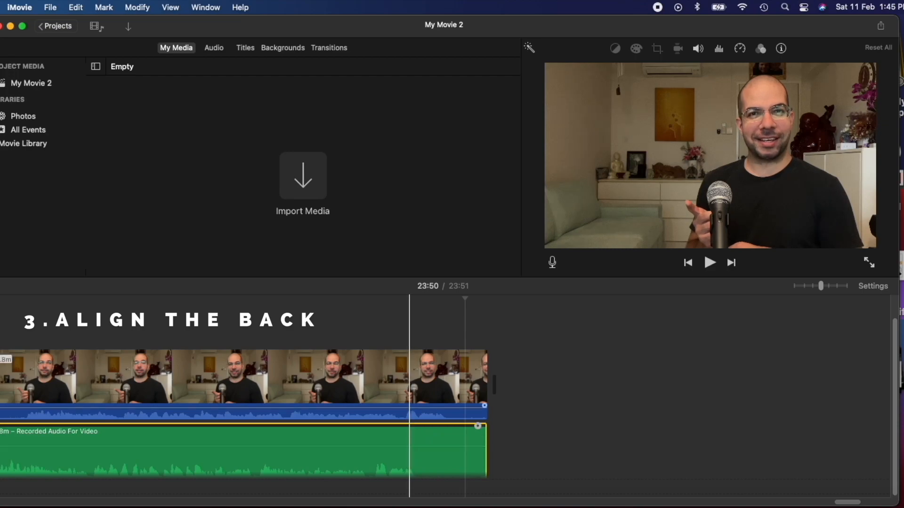
Mark the last camera-audio peak at 23:47 and stretch the recorded audio's speed until its final peak reaches that mark
click(409, 417)
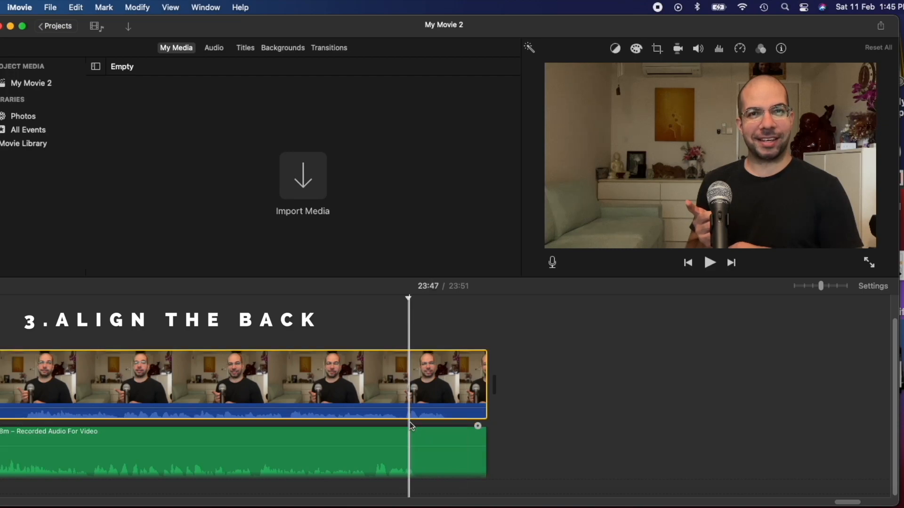
drag(821, 287, 836, 286)
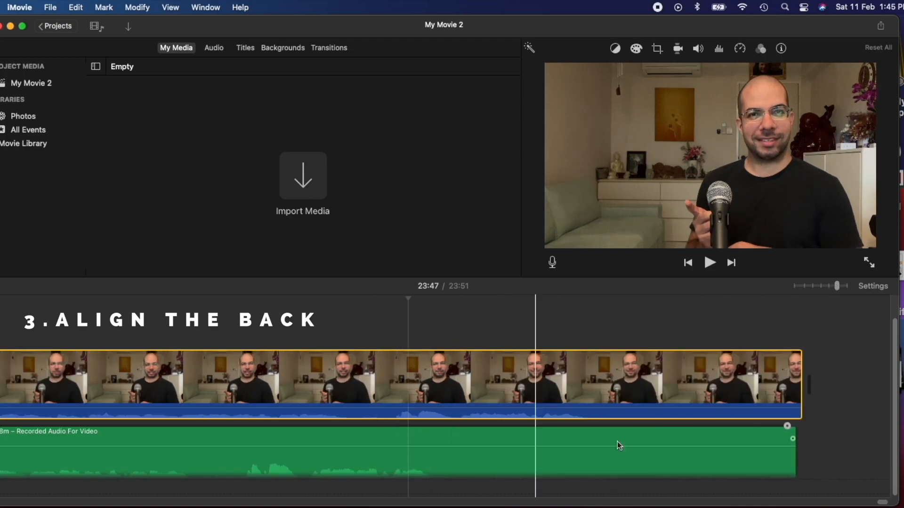
drag(787, 426, 867, 429)
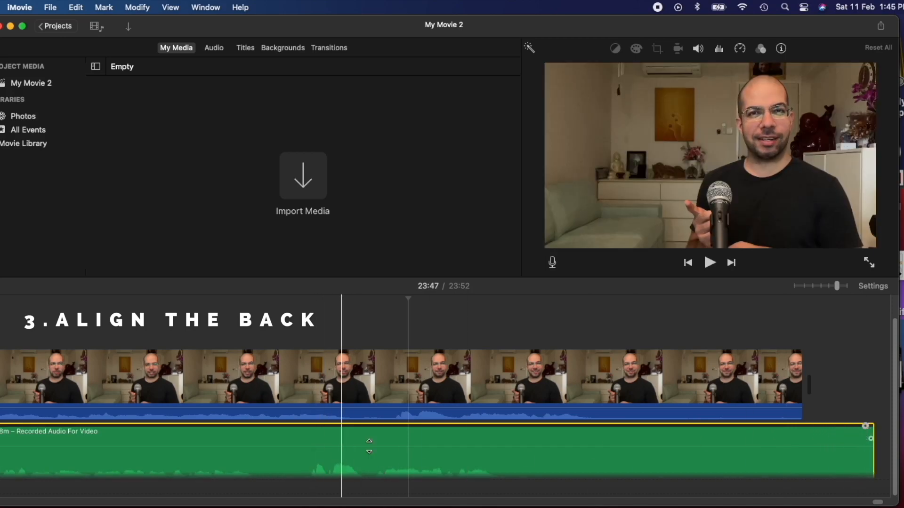
scroll(706, 438, right, 3)
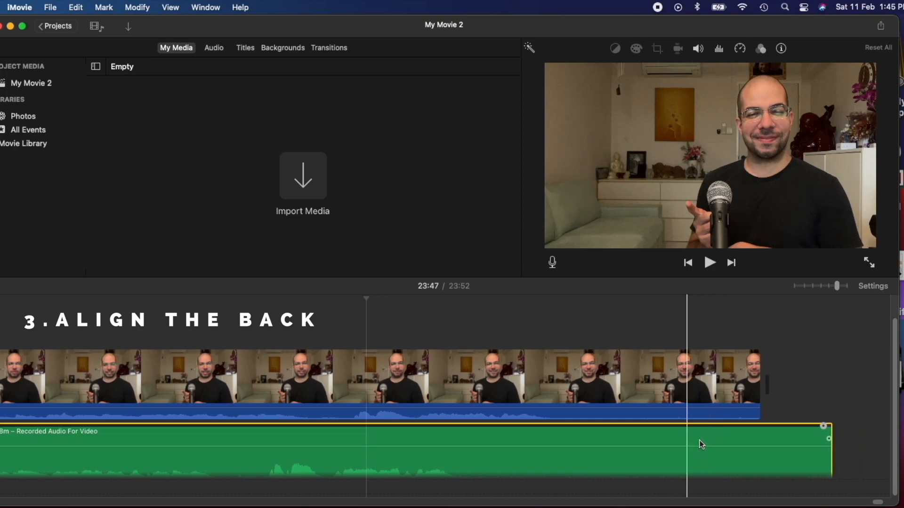
drag(823, 427, 860, 429)
scroll(845, 431, right, 5)
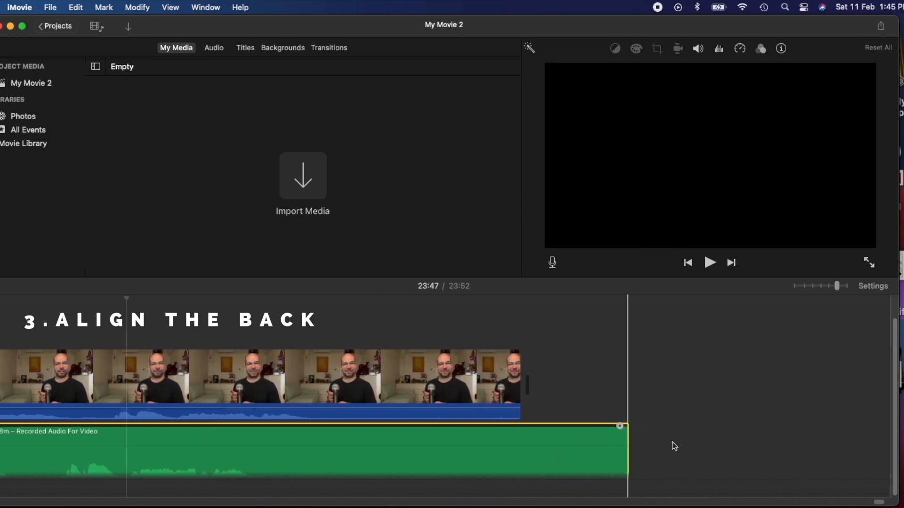
drag(619, 428, 622, 429)
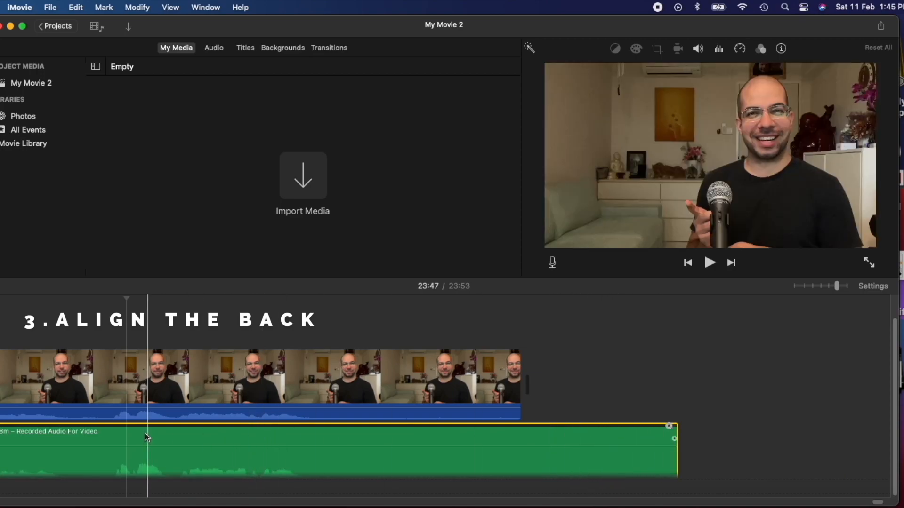
Place the playhead at the onset of the last camera-audio peak and slightly shorten the recorded audio with its speed handle
scroll(141, 433, left, 2)
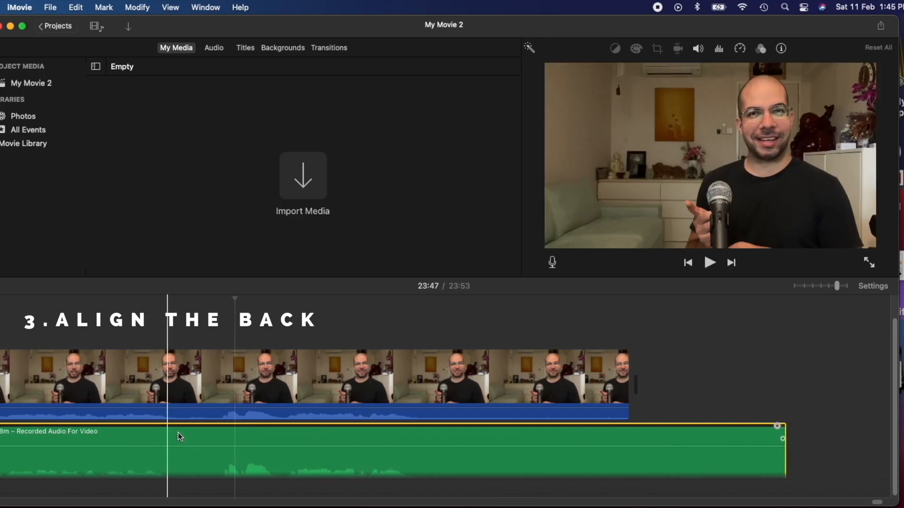
click(228, 414)
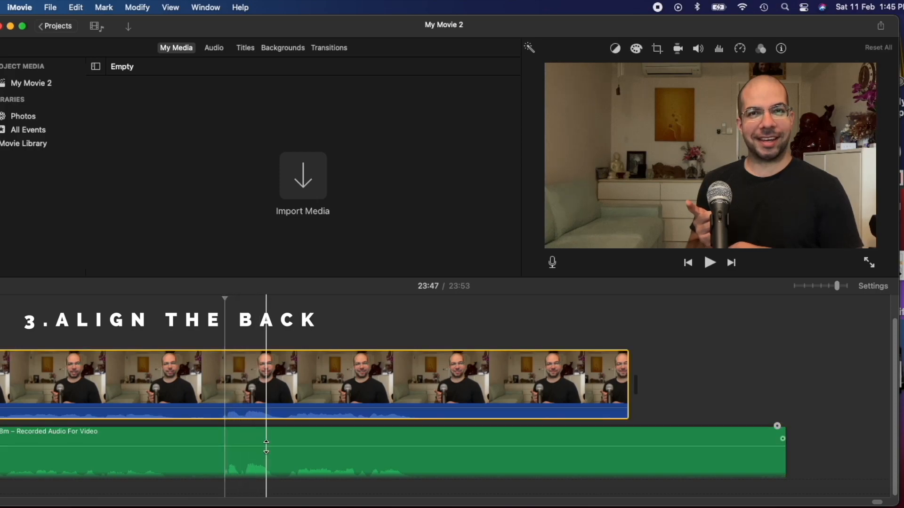
click(776, 428)
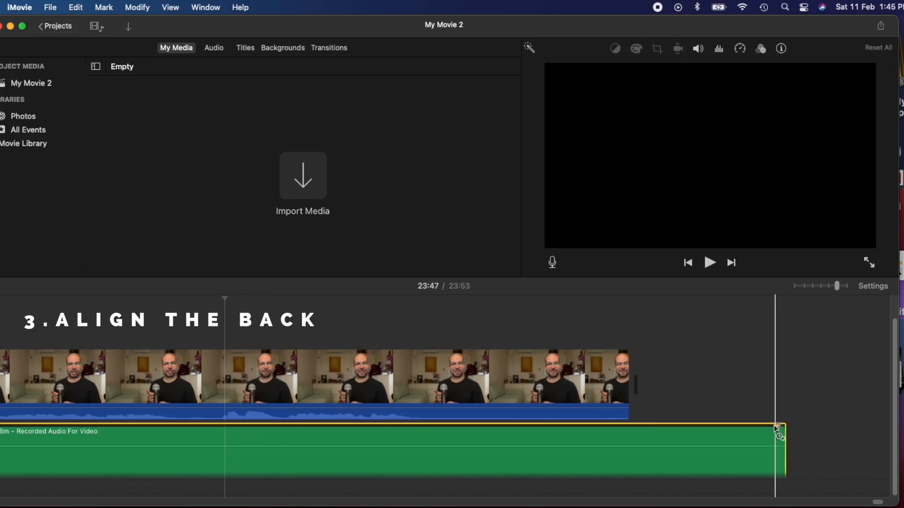
drag(763, 425, 758, 426)
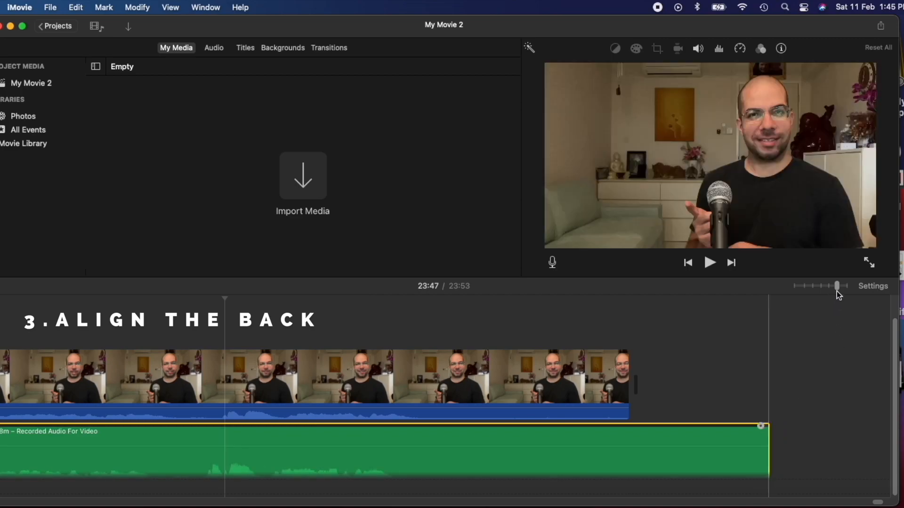
Zoom the timeline in fully and fine-tune the recorded audio's speed until its final peaks line up with the camera audio
drag(836, 289, 845, 287)
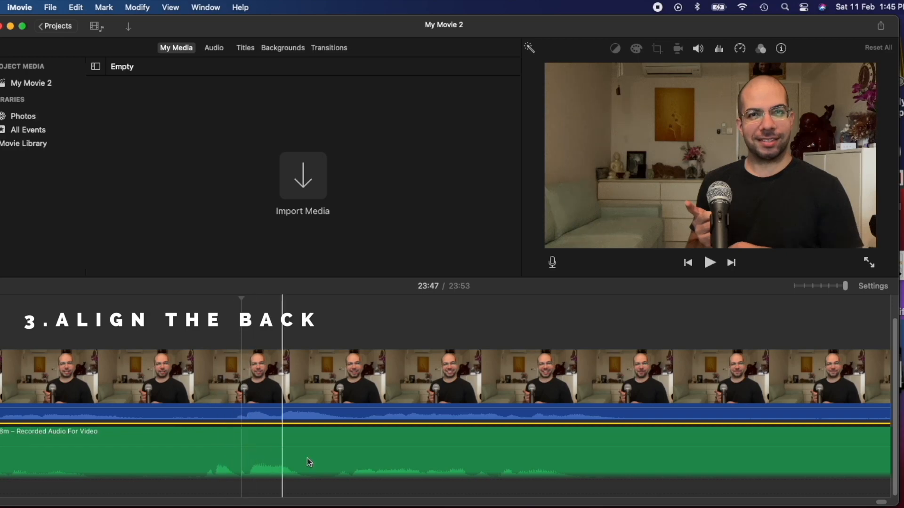
scroll(556, 417, right, 3)
scroll(556, 418, right, 6)
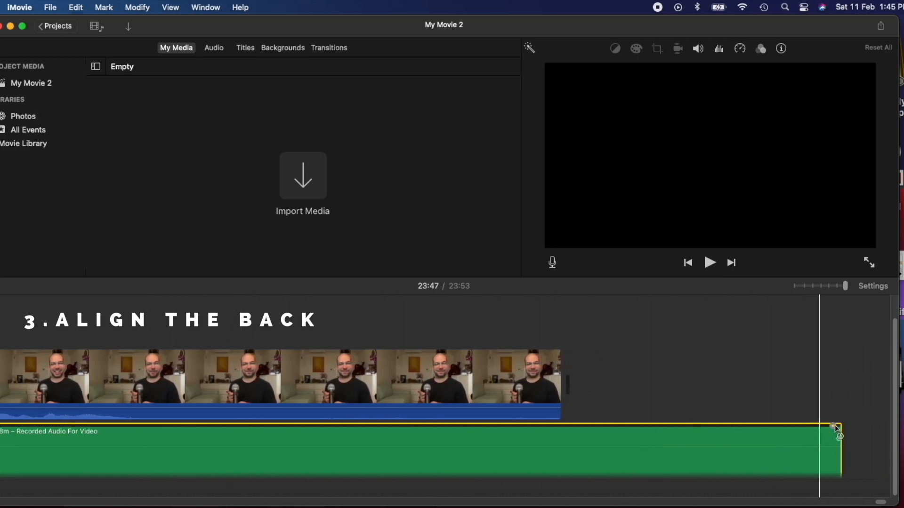
scroll(498, 418, left, 10)
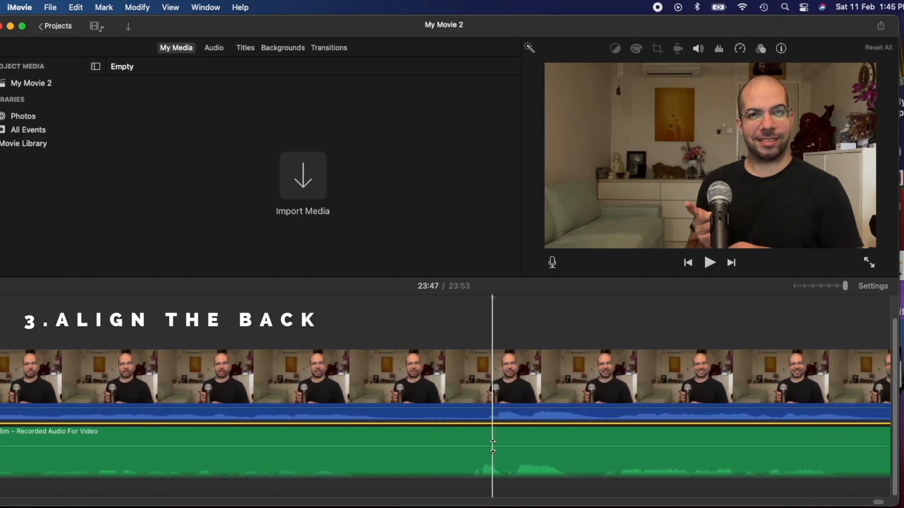
scroll(494, 428, right, 10)
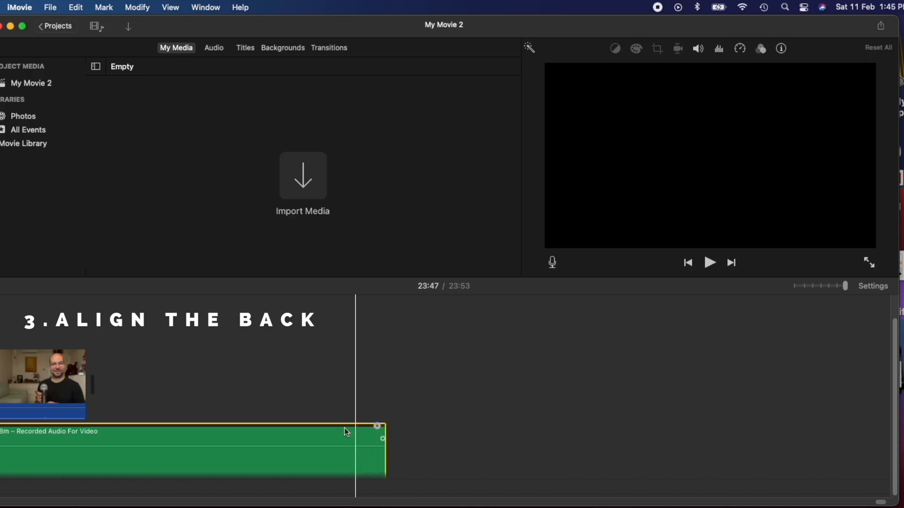
scroll(349, 429, left, 15)
scroll(354, 428, left, 8)
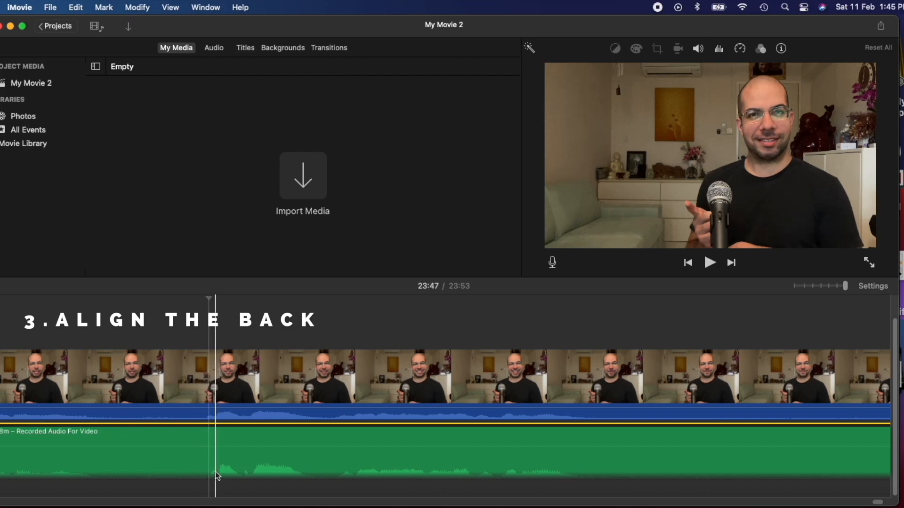
scroll(531, 430, right, 5)
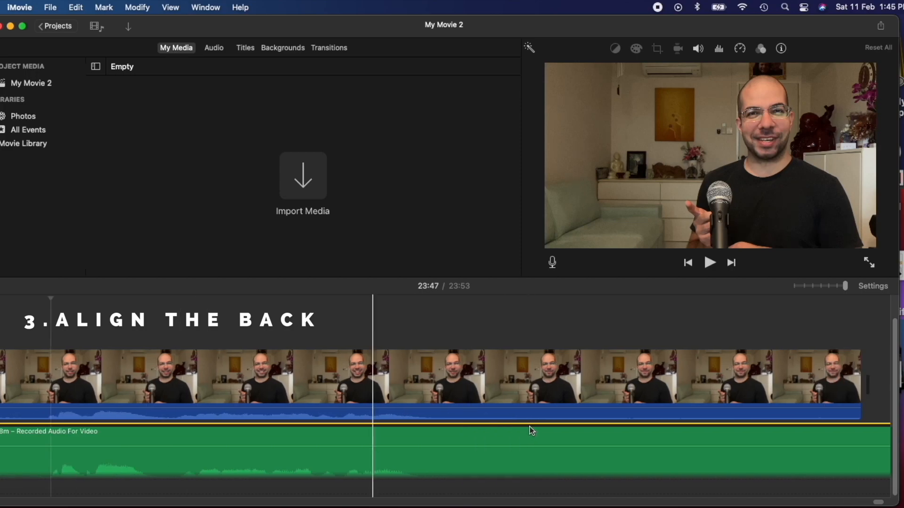
scroll(530, 426, right, 10)
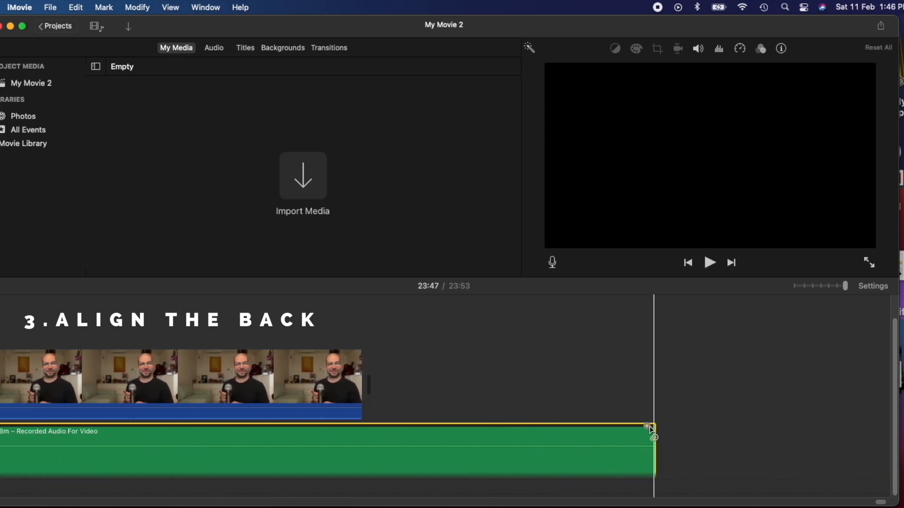
scroll(422, 421, left, 8)
scroll(425, 422, left, 10)
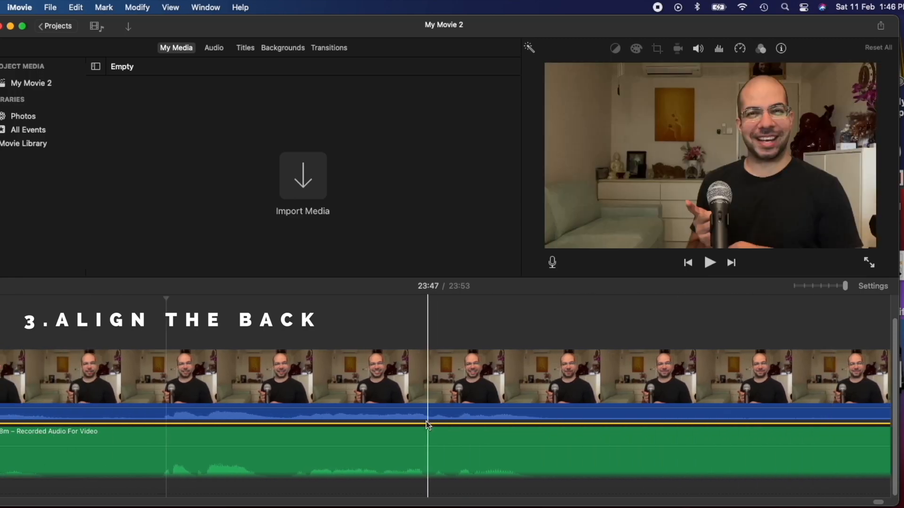
Play the final words from just before the last peak to check that both audio tracks are in sync
click(158, 334)
key(space)
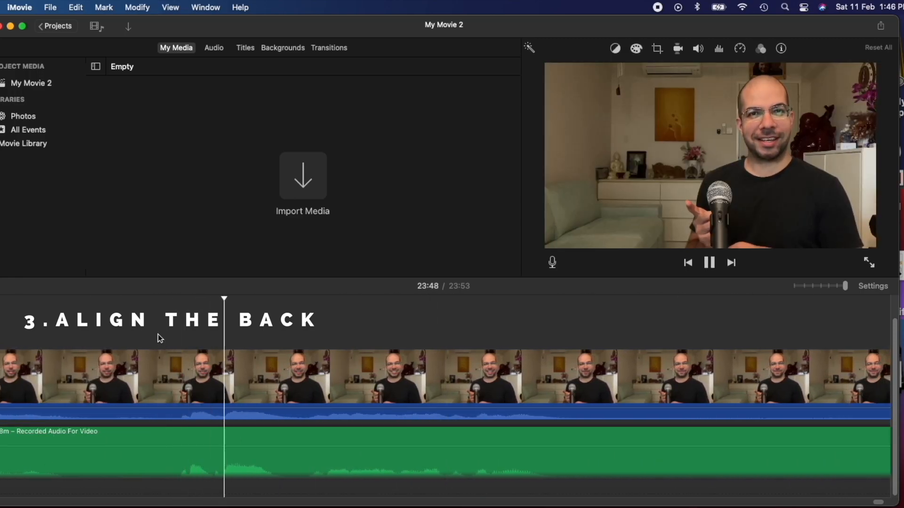
key(space)
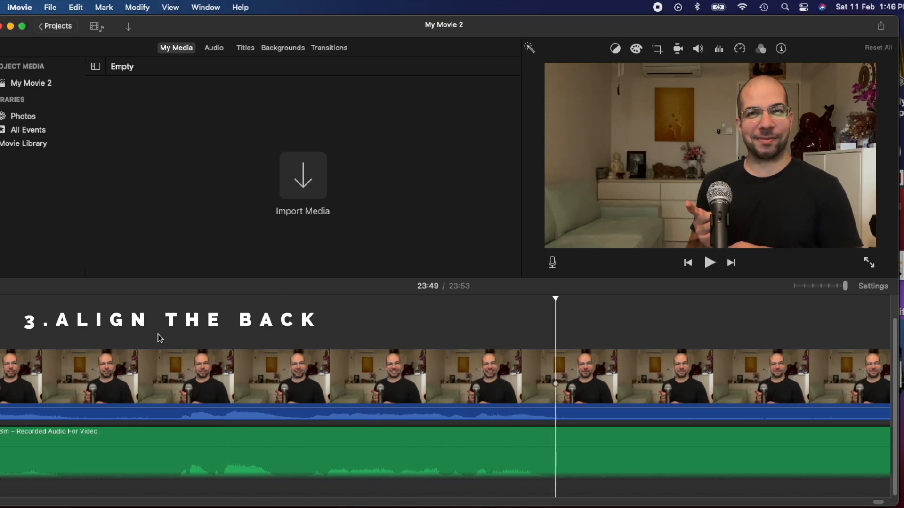
Select the recorded audio clip and enable Preserve Pitch in its speed settings
click(207, 435)
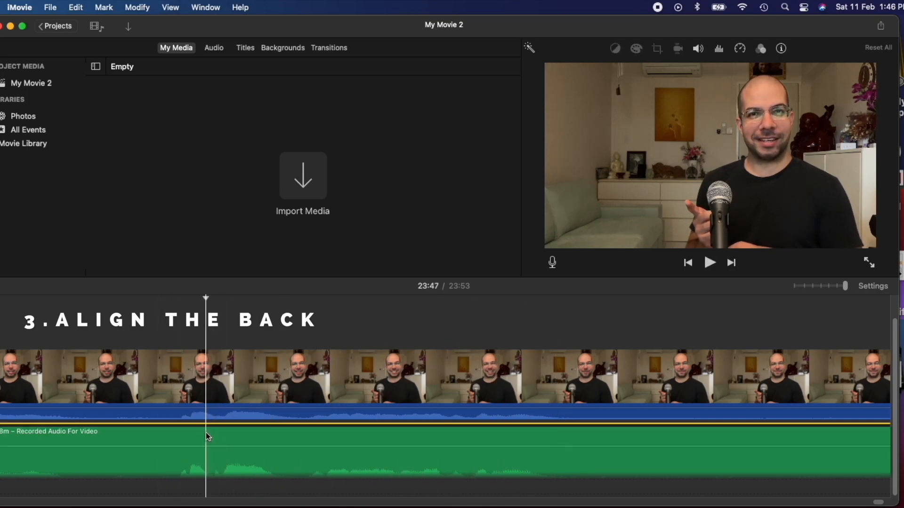
click(741, 50)
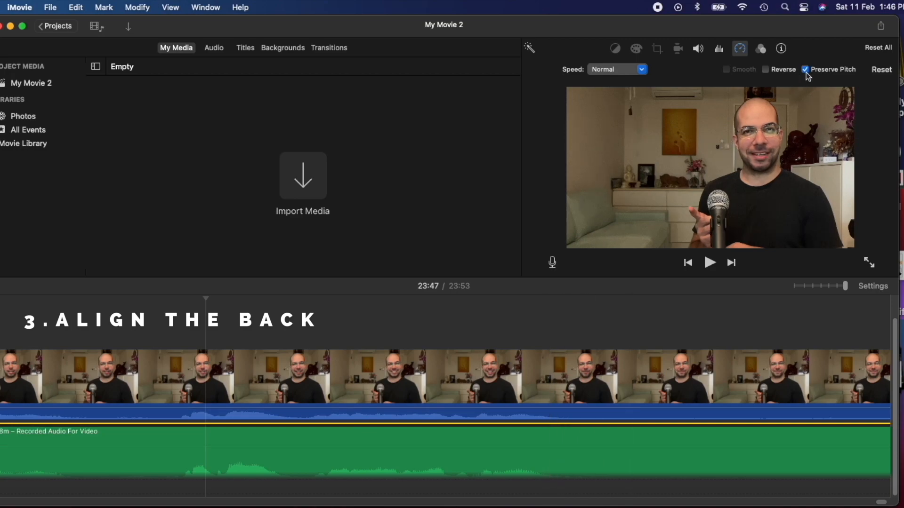
Replay the project's ending from 23:47 to hear both audio tracks with Preserve Pitch enabled
drag(841, 287, 831, 288)
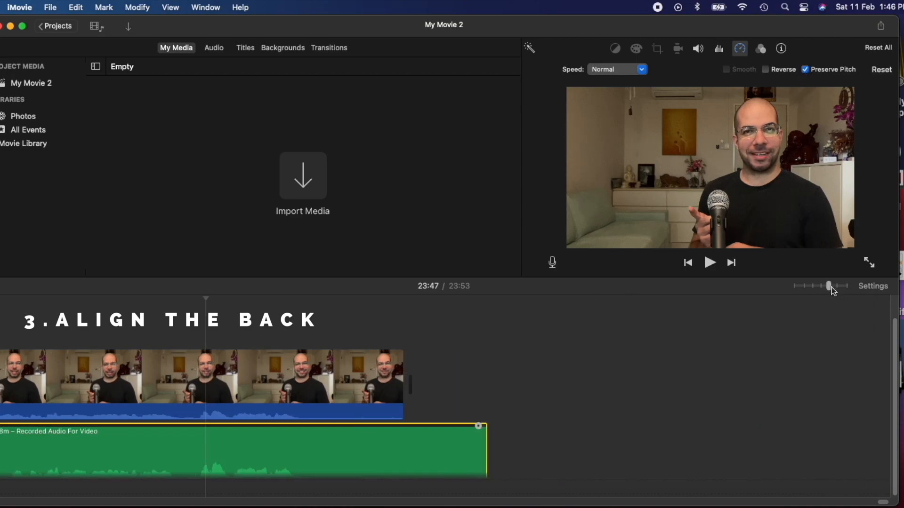
scroll(439, 411, left, 5)
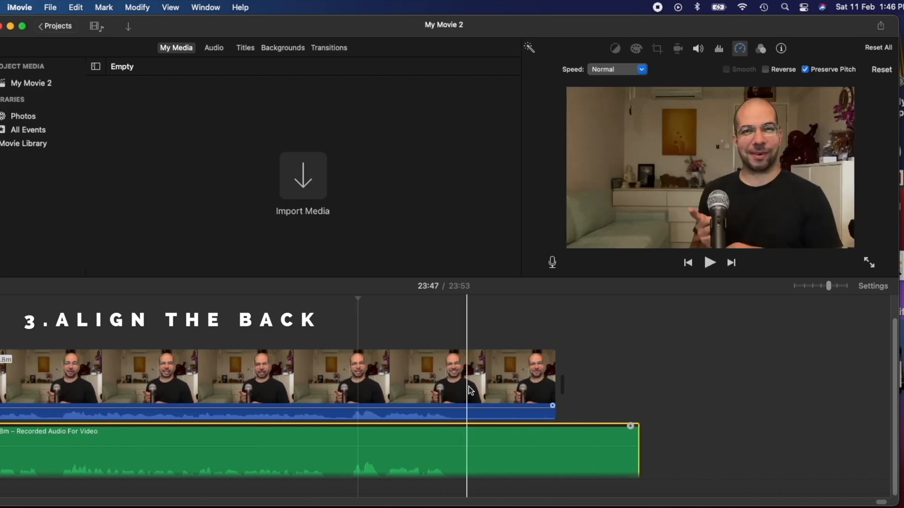
key(space)
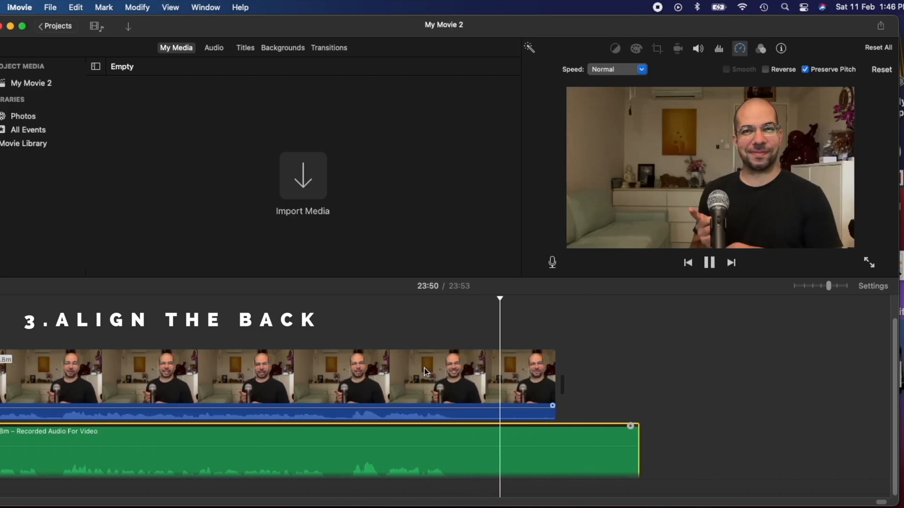
click(388, 343)
key(space)
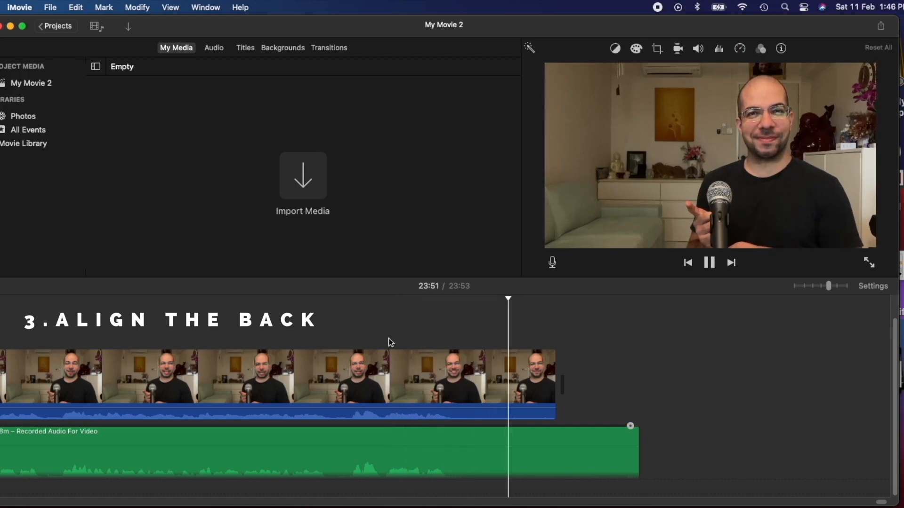
key(space)
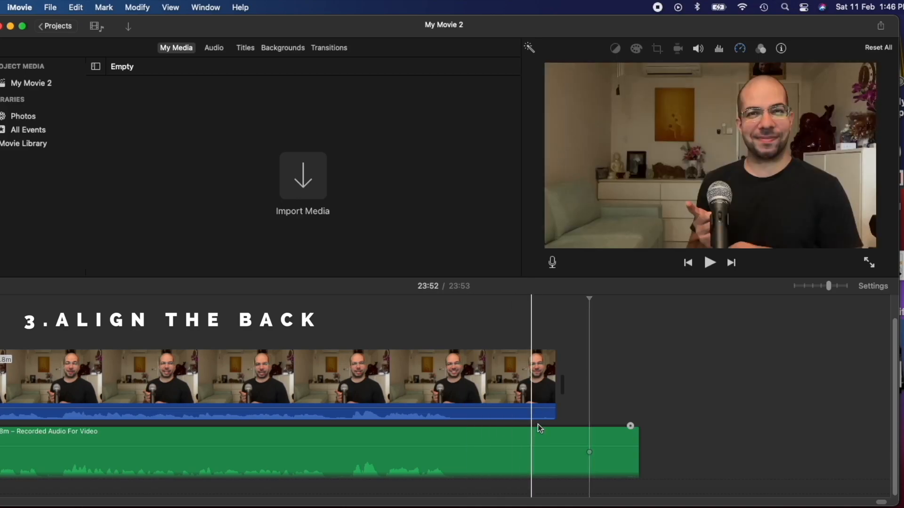
Split the recorded audio clip at the end of the video and delete the excess piece that extends beyond it
click(559, 426)
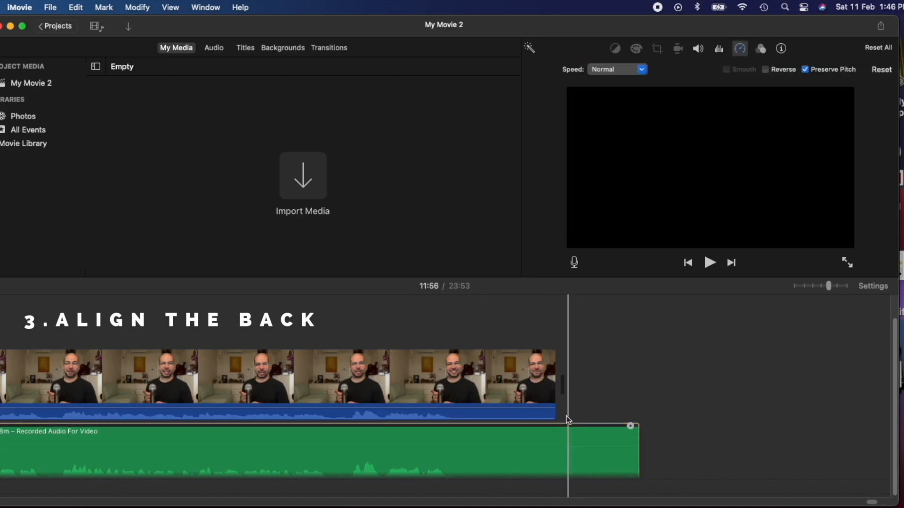
click(566, 416)
click(566, 435)
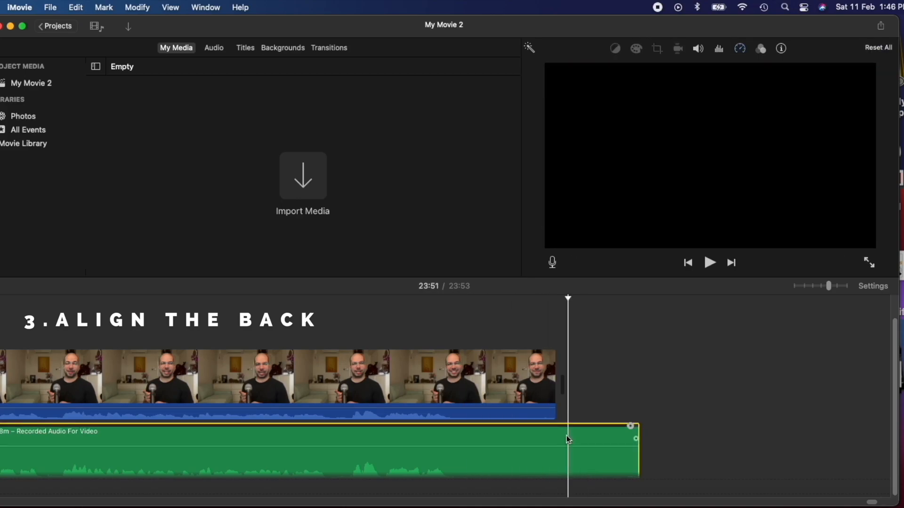
key(super+b)
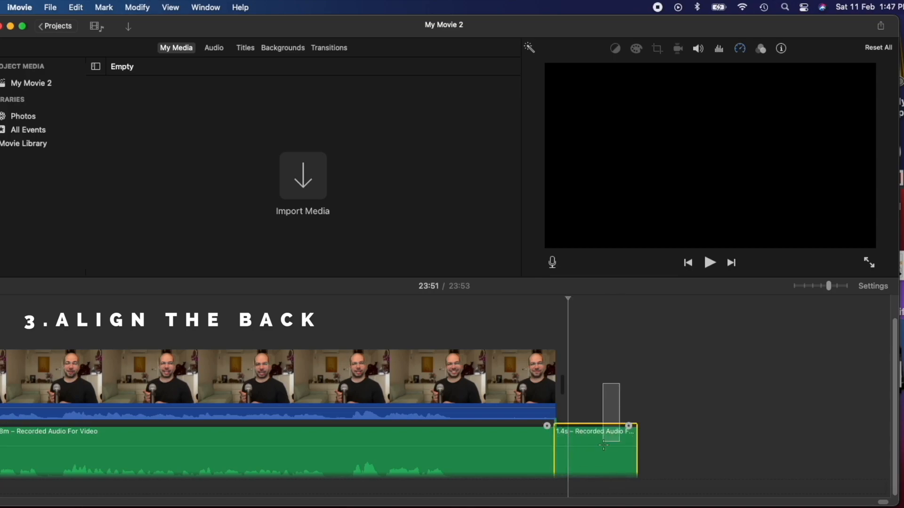
key(Delete)
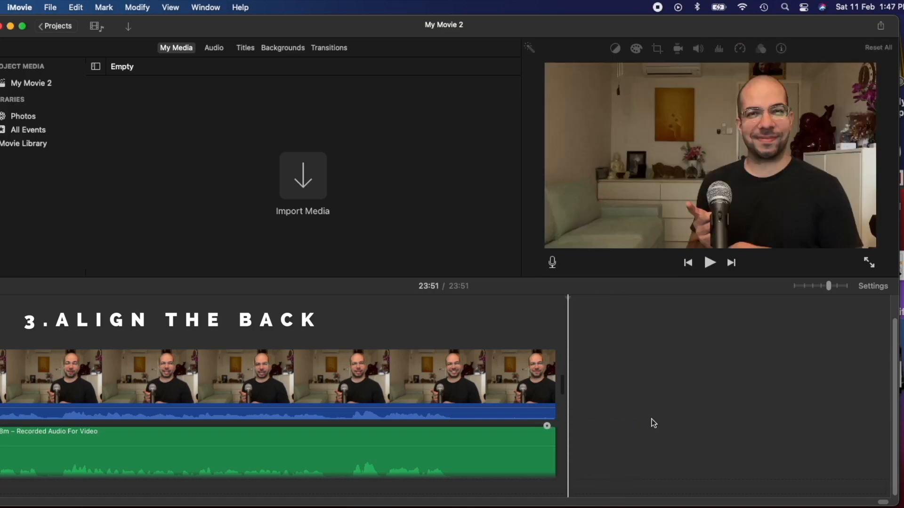
Return the playhead to the start of the project and play about the first 10 seconds to check both tracks' sync
drag(828, 287, 793, 289)
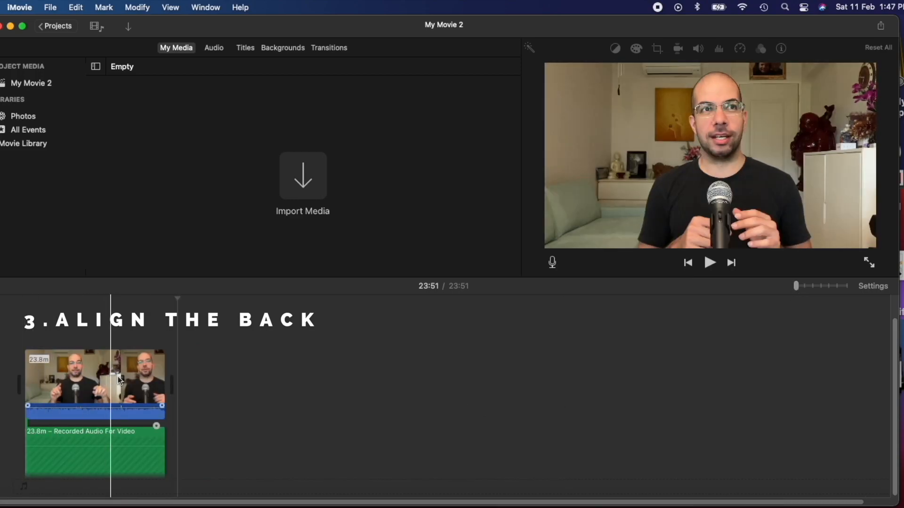
drag(800, 288, 812, 289)
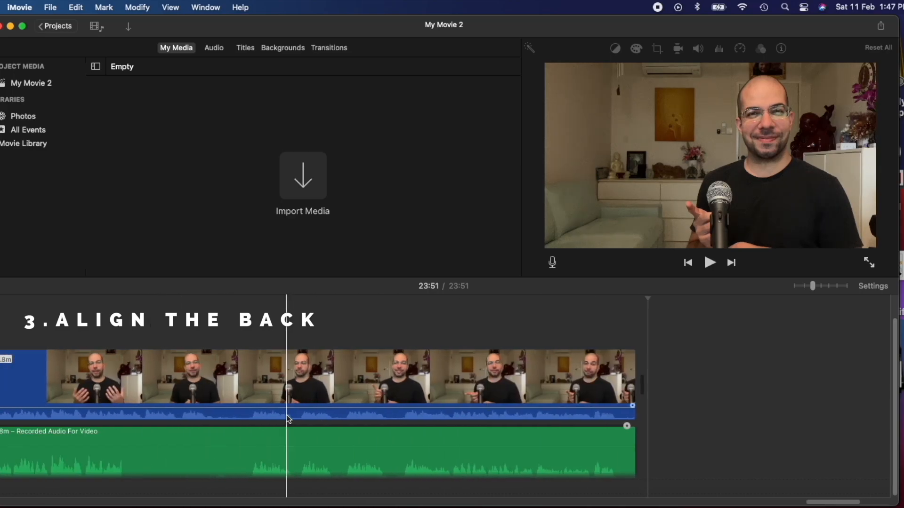
scroll(289, 414, left, 10)
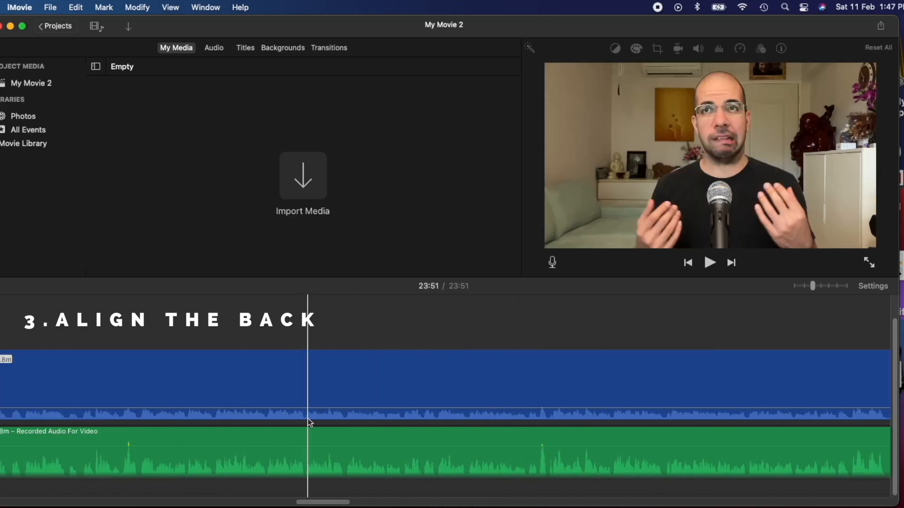
scroll(312, 417, left, 10)
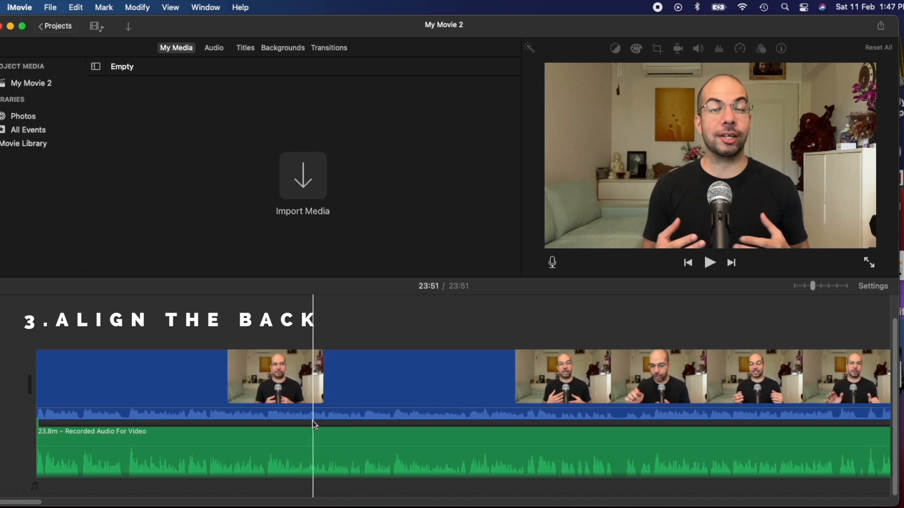
click(17, 420)
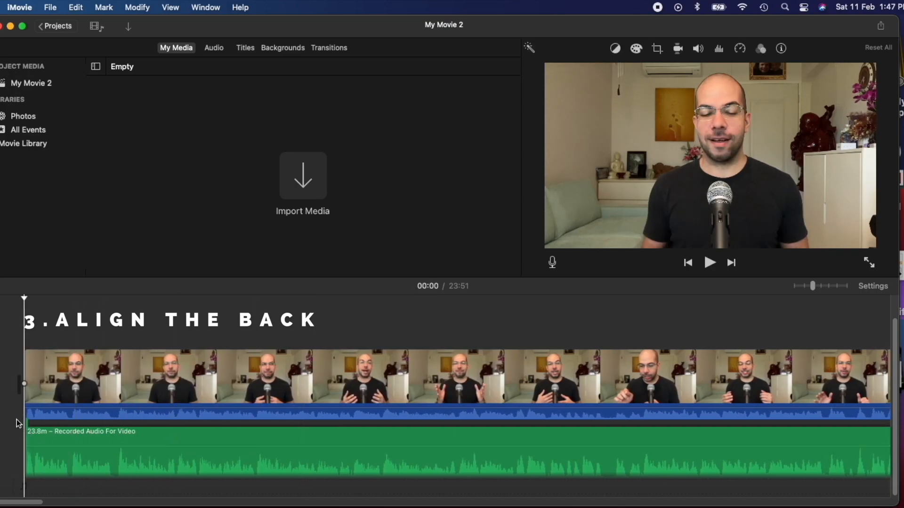
key(space)
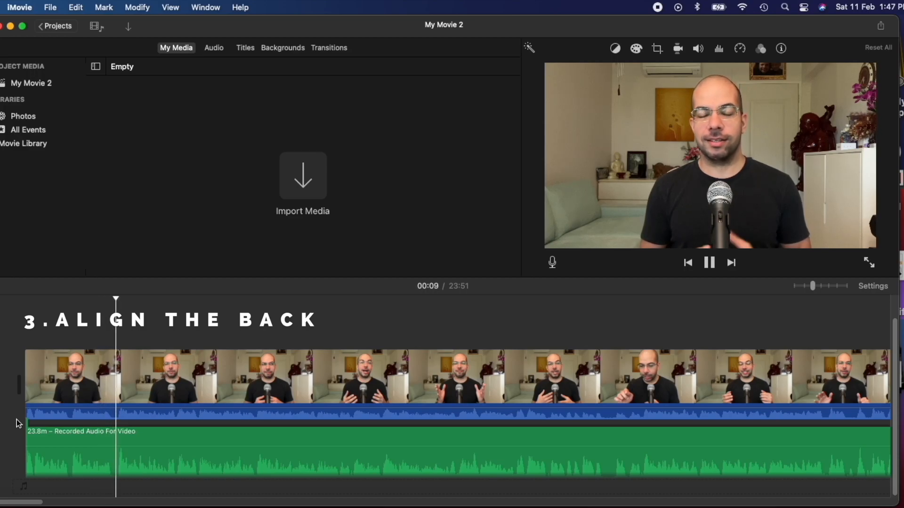
key(space)
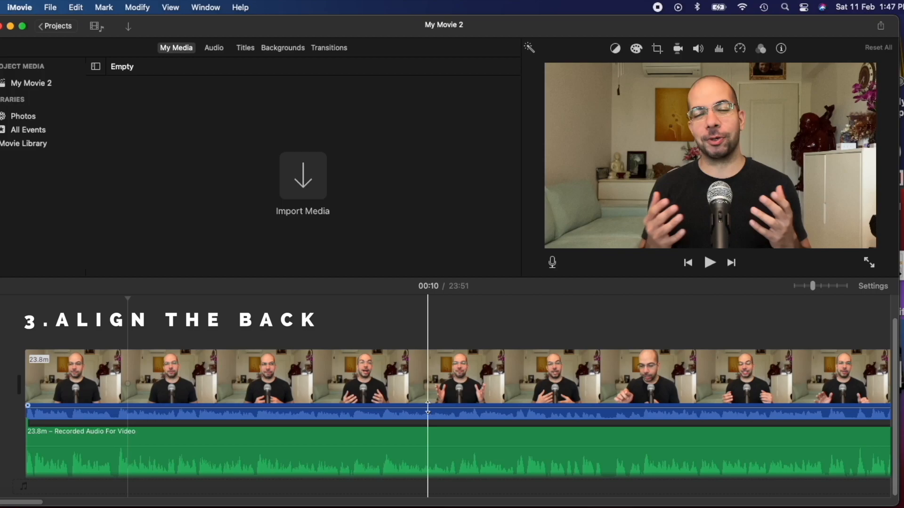
Lower the camera video's own audio volume to 13% and play a section from the early part of the clip
drag(427, 408, 427, 407)
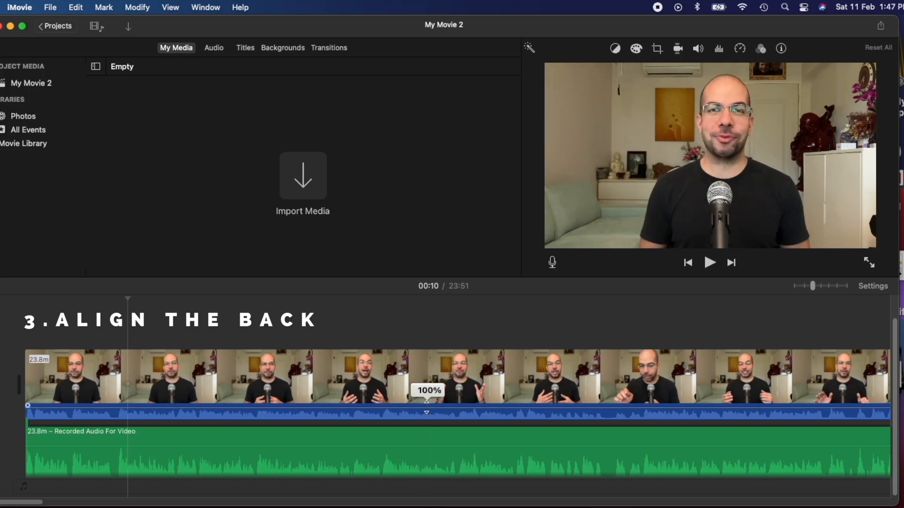
drag(426, 407, 427, 406)
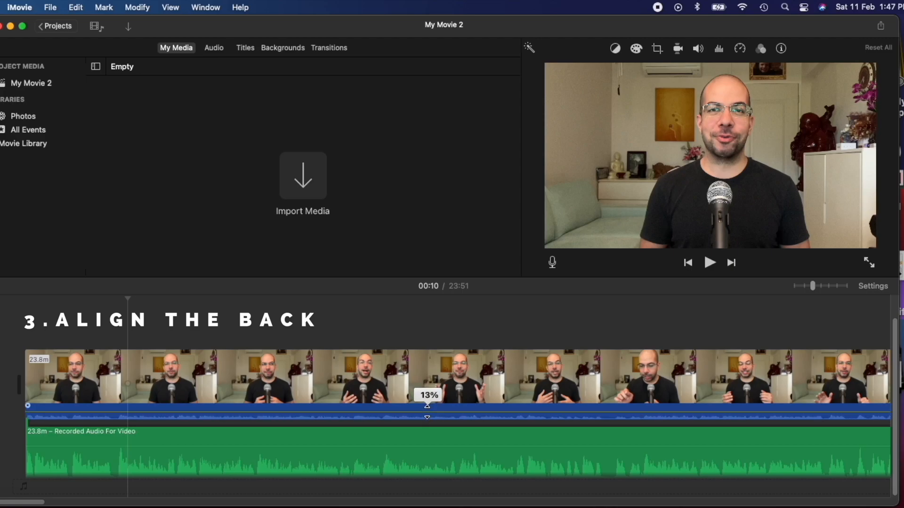
click(258, 389)
key(space)
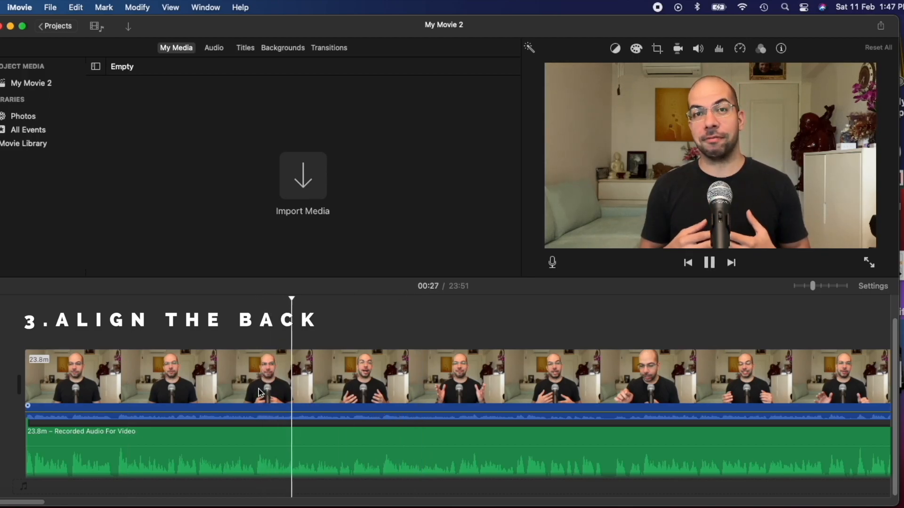
key(space)
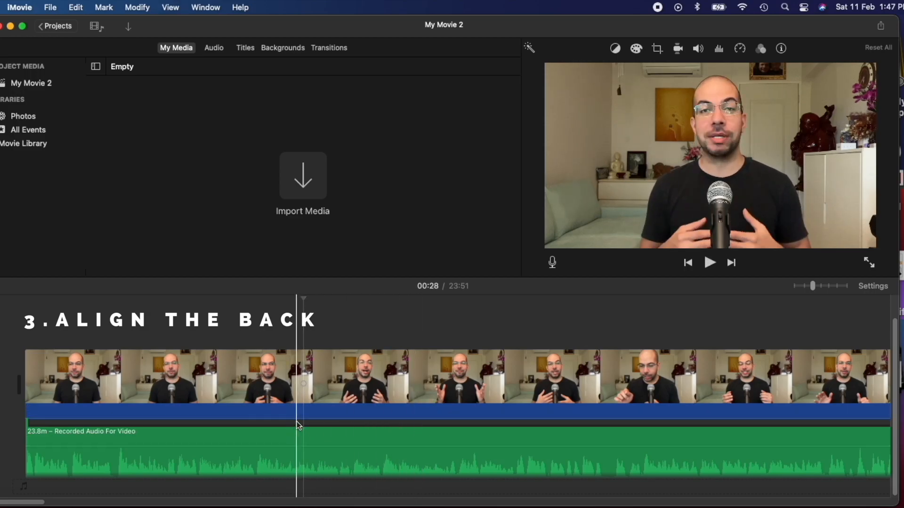
Mute the camera video's own audio completely and play a few seconds from 00:28 to hear only the recorded audio
key(space)
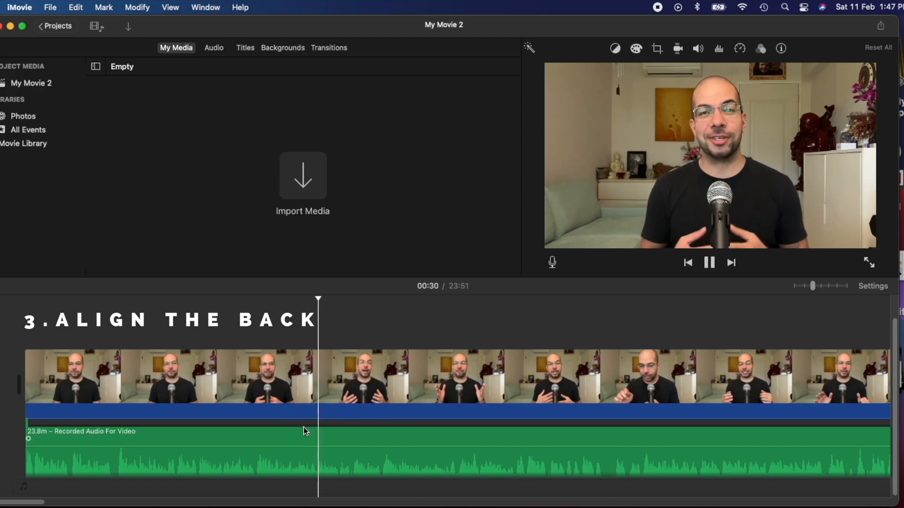
key(space)
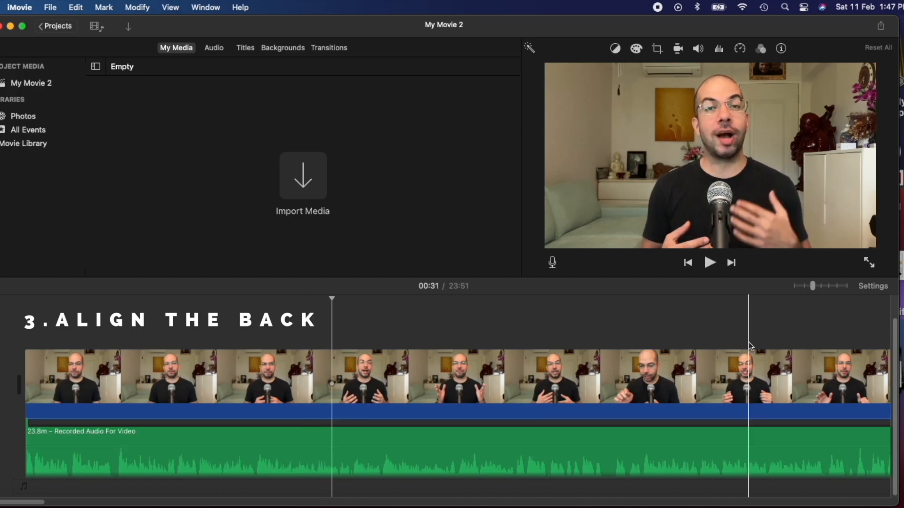
drag(807, 288, 794, 290)
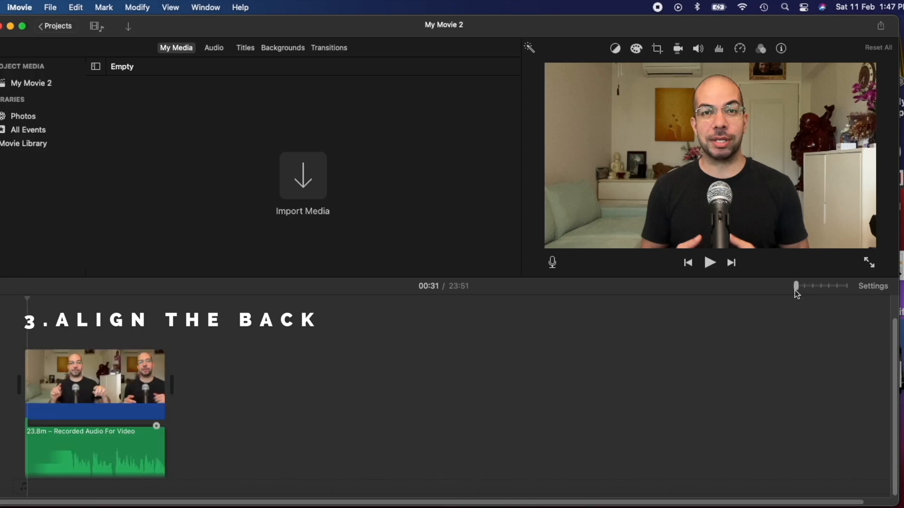